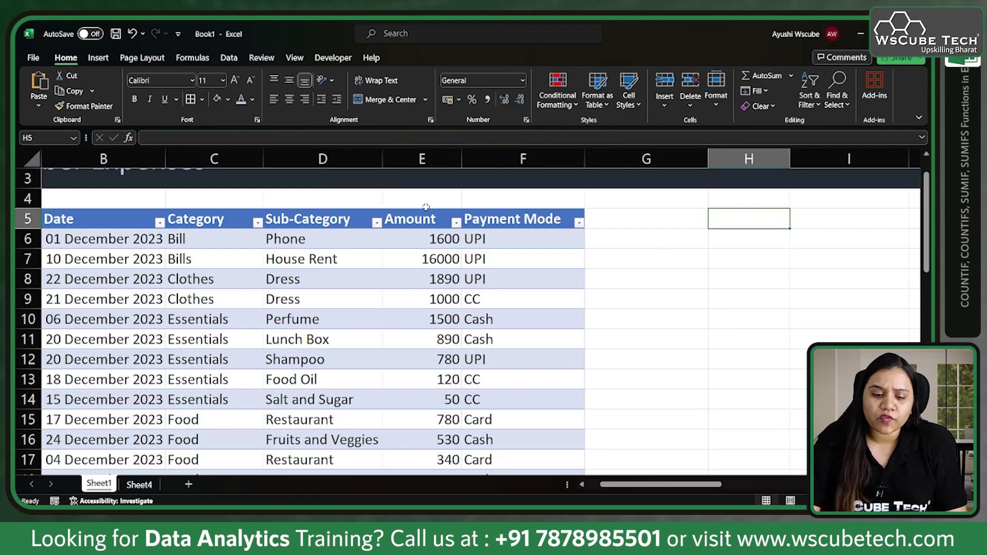
Type the headers count, countif and countifs into H5:J5.
left_click(429, 208)
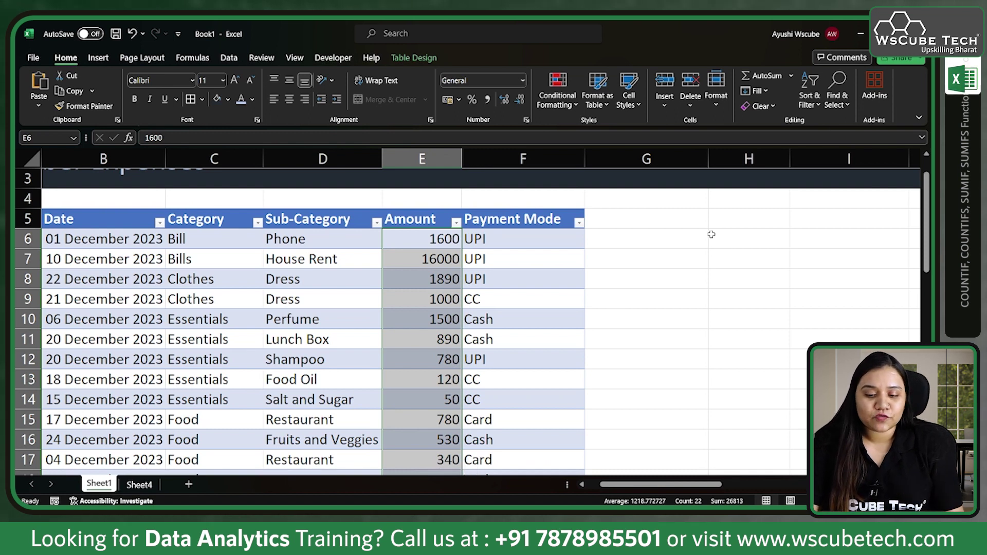
left_click(695, 223)
left_click(738, 222)
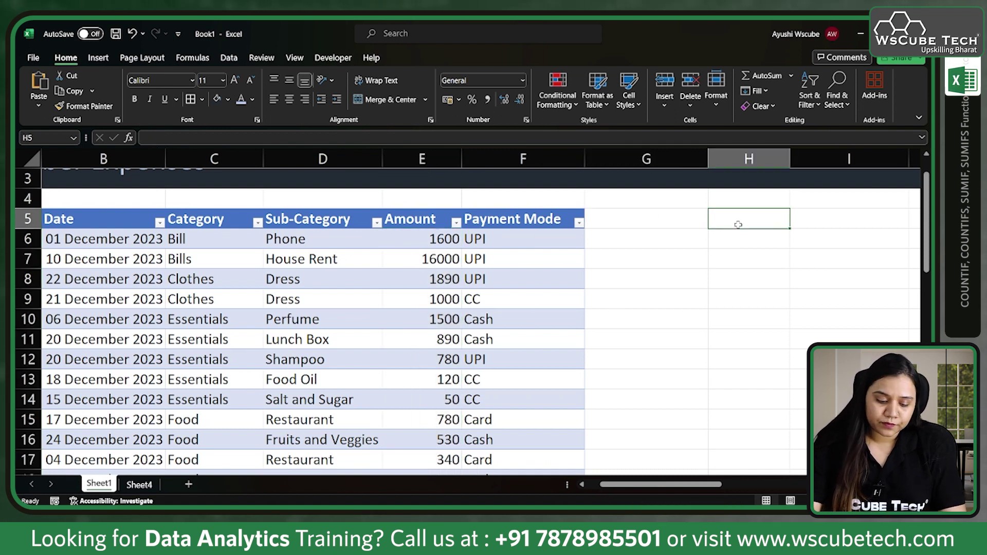
type("count")
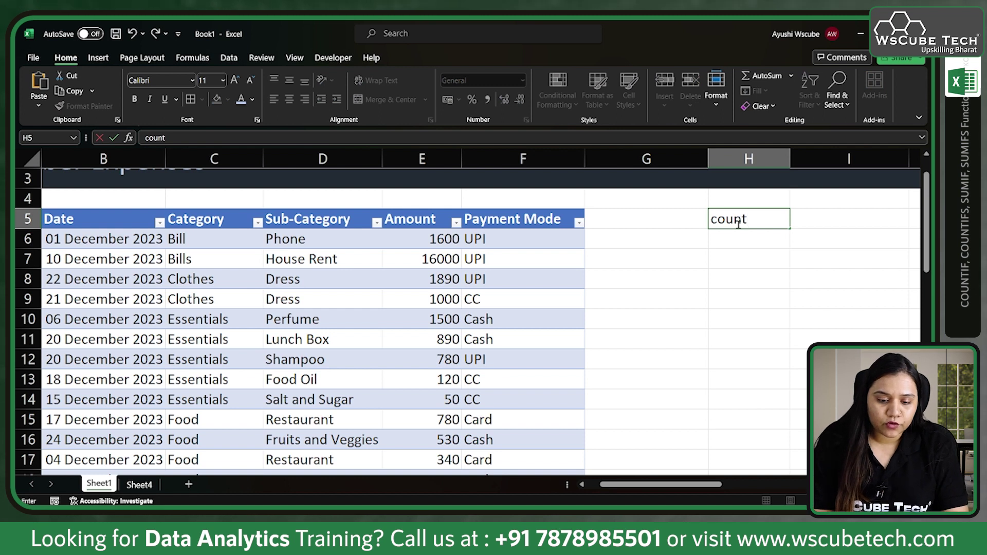
key("Tab")
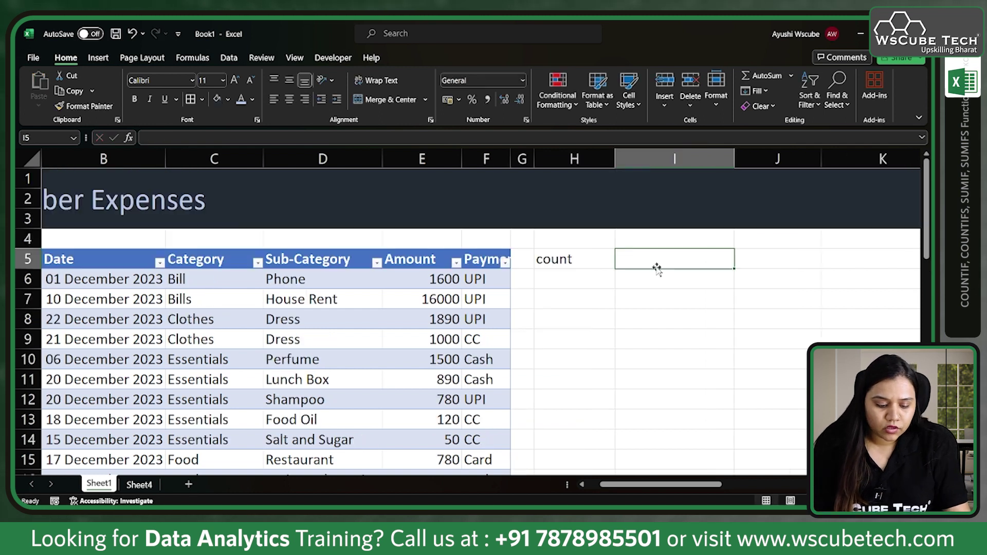
type("countif")
key("Tab")
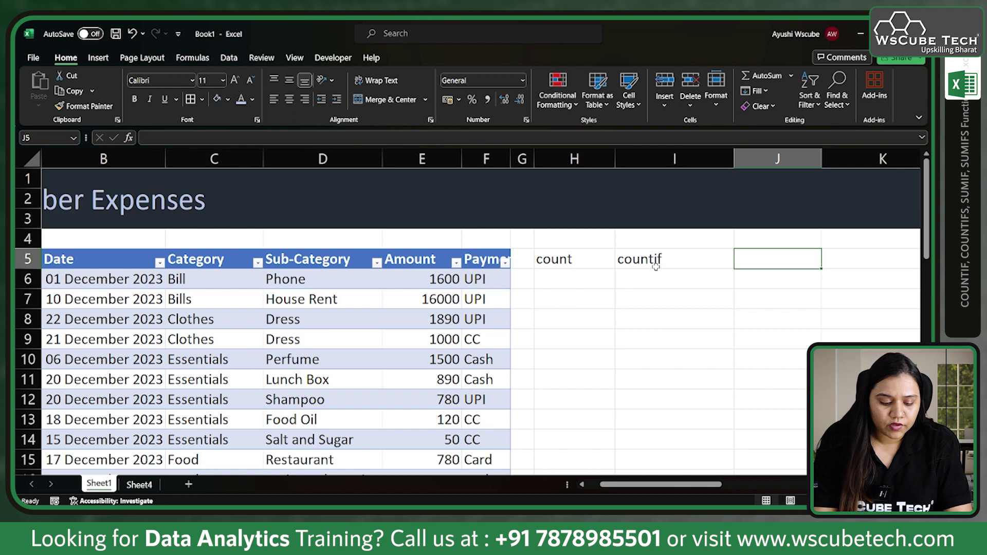
type("countif")
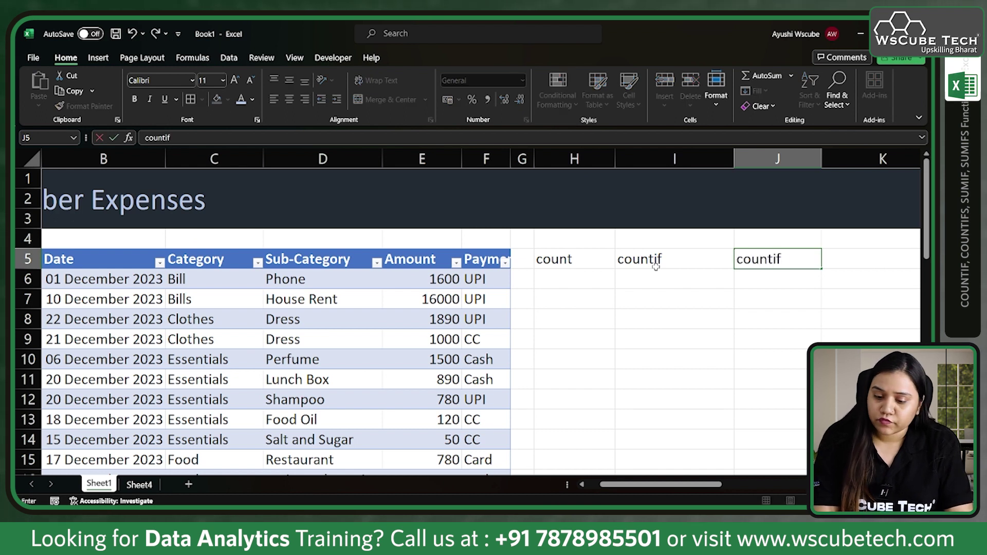
scroll(656, 265, "down", 1)
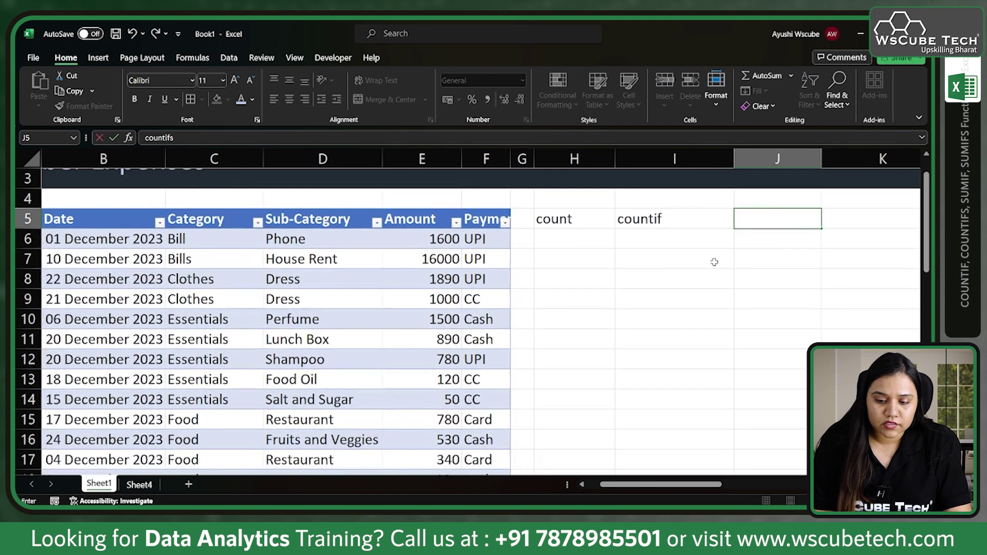
left_click(739, 262)
Enter =COUNT(Table3[Amount]) in H6, counting the Amount column's 22 numbers.
left_click(598, 245)
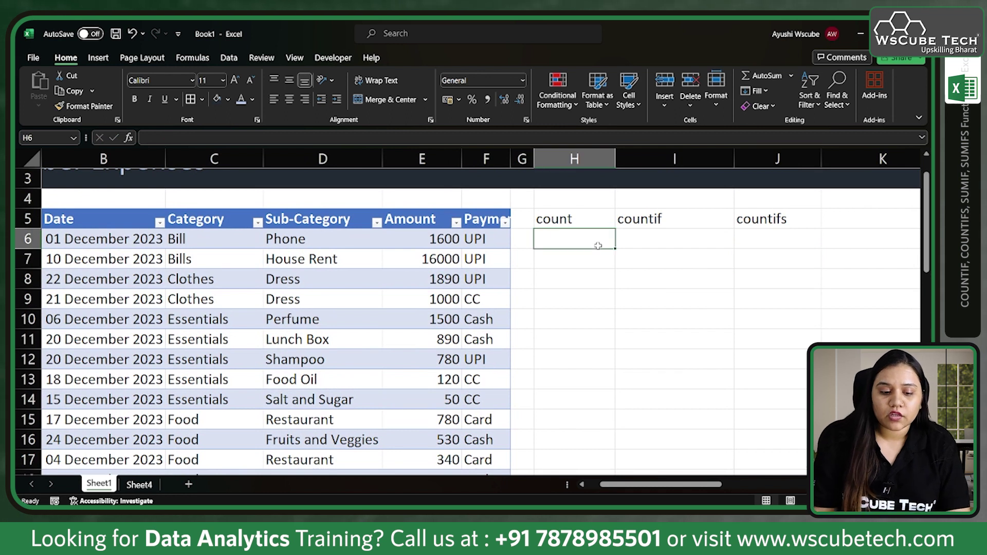
type("=cou")
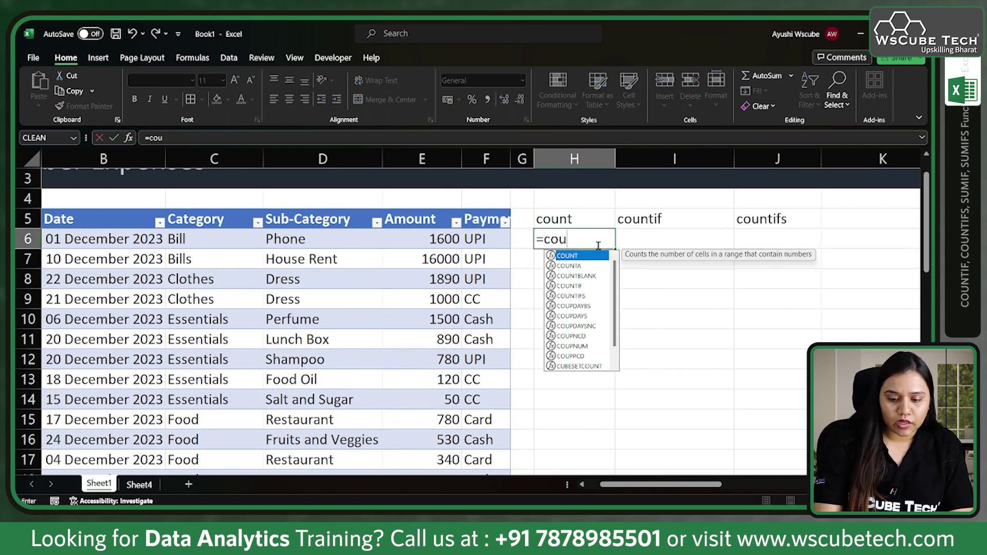
key("Tab")
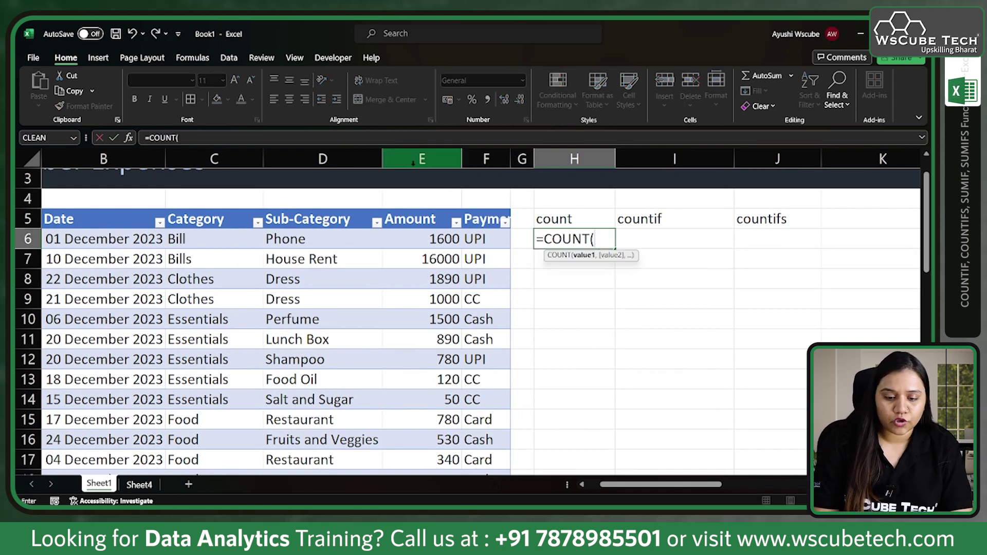
left_click(422, 208)
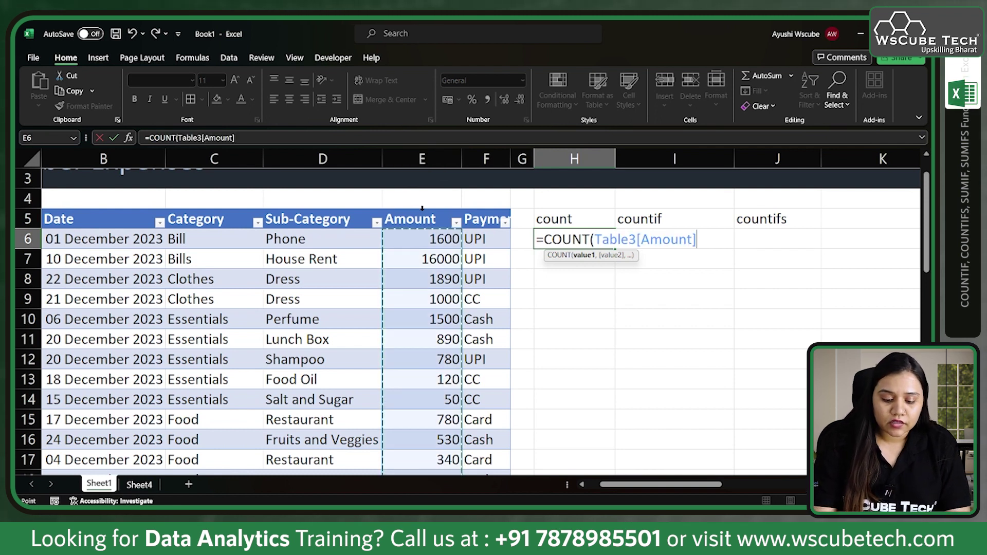
key("Return")
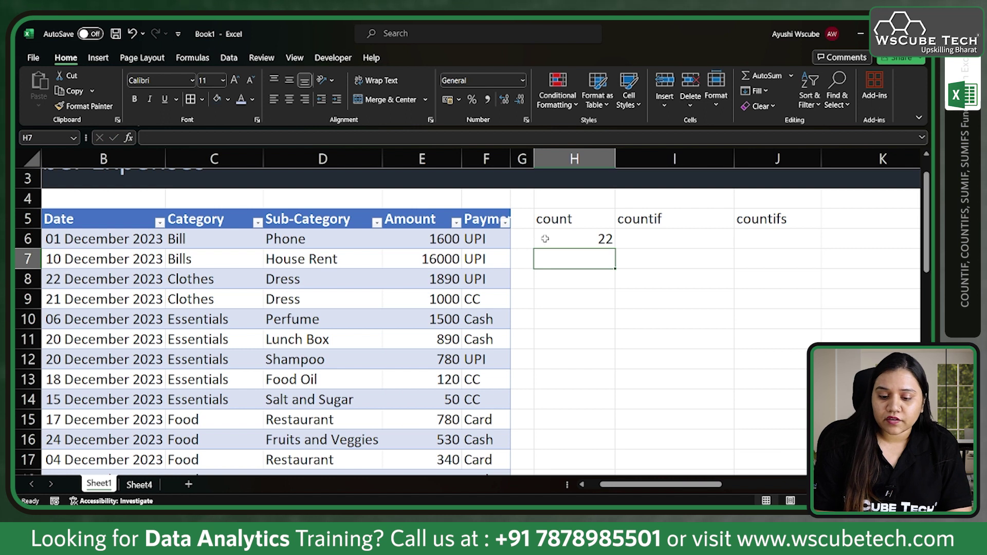
scroll(573, 249, "down", 1)
scroll(573, 249, "right", 1)
scroll(459, 253, "left", 1)
left_click(851, 244)
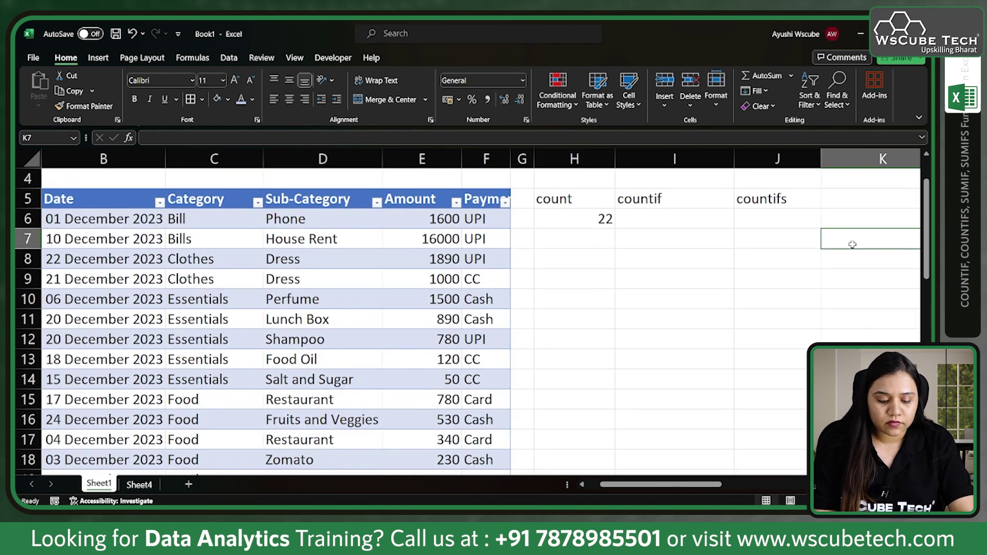
Enter the sample numbers 45, 67, 78 and 35 into K7:K10.
type("45")
key("Return")
type("67")
key("Return")
type("78")
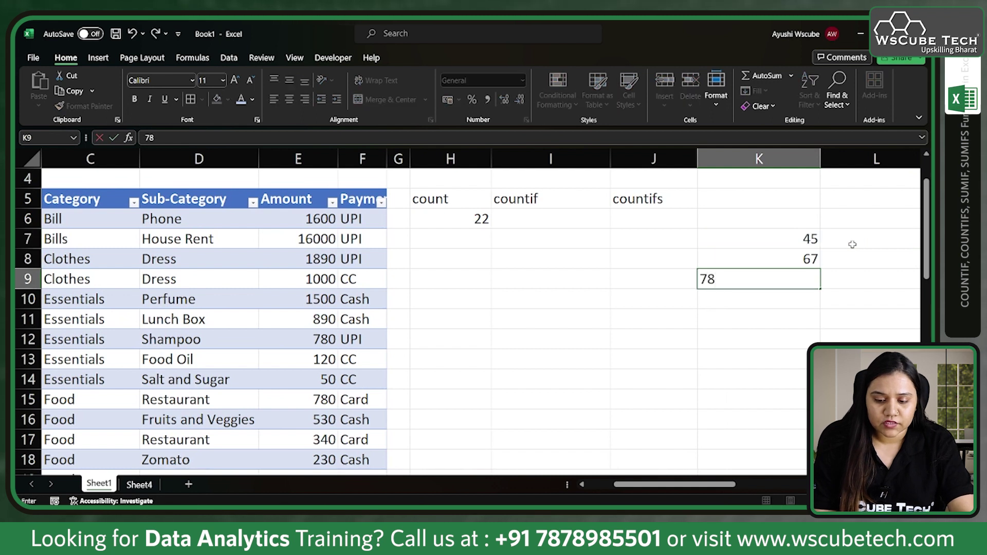
key("Return")
type("35")
key("Return")
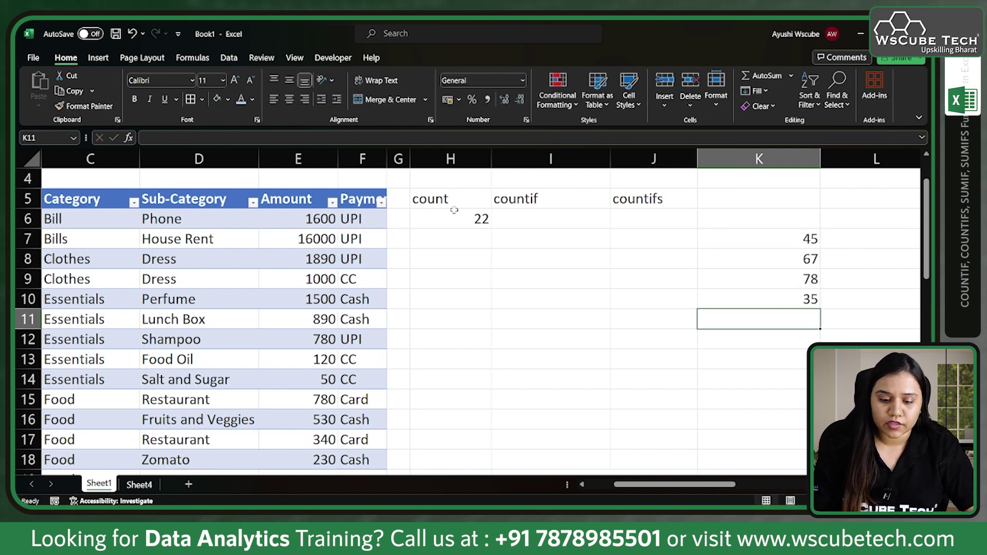
Try a trial =COUNT(K7:K10) in H7, then clear it again.
left_click(457, 237)
type("=c")
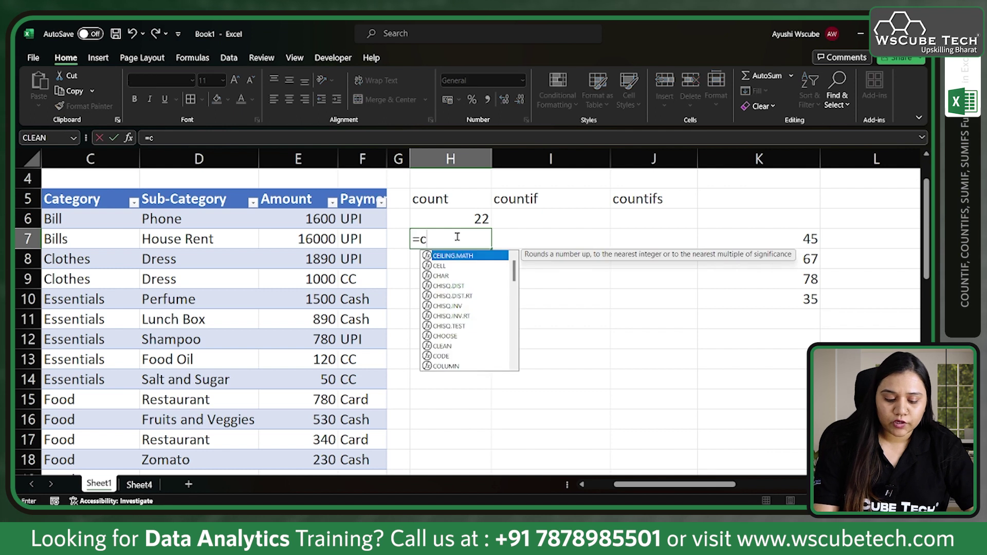
type("ount")
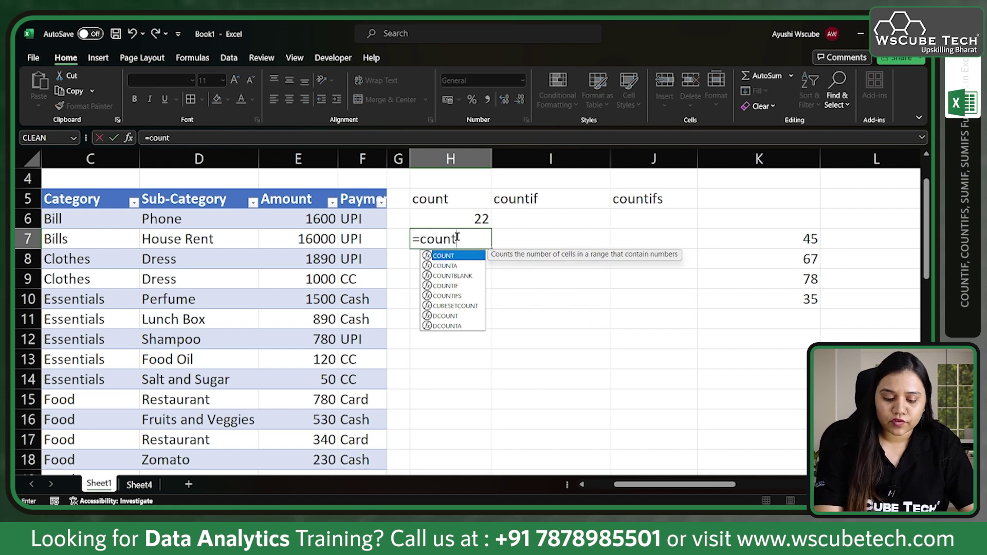
type("(")
left_click_drag(808, 237, 807, 310)
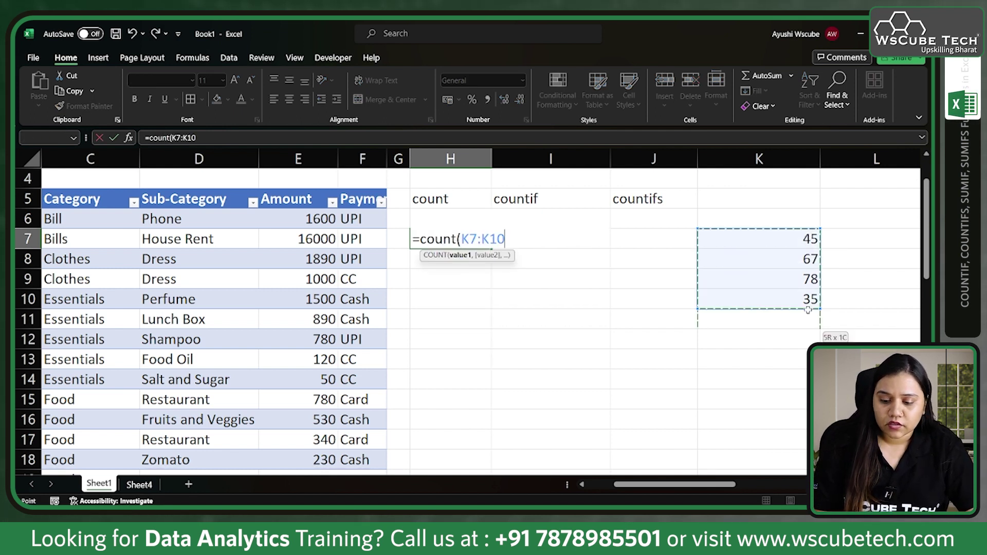
type(")")
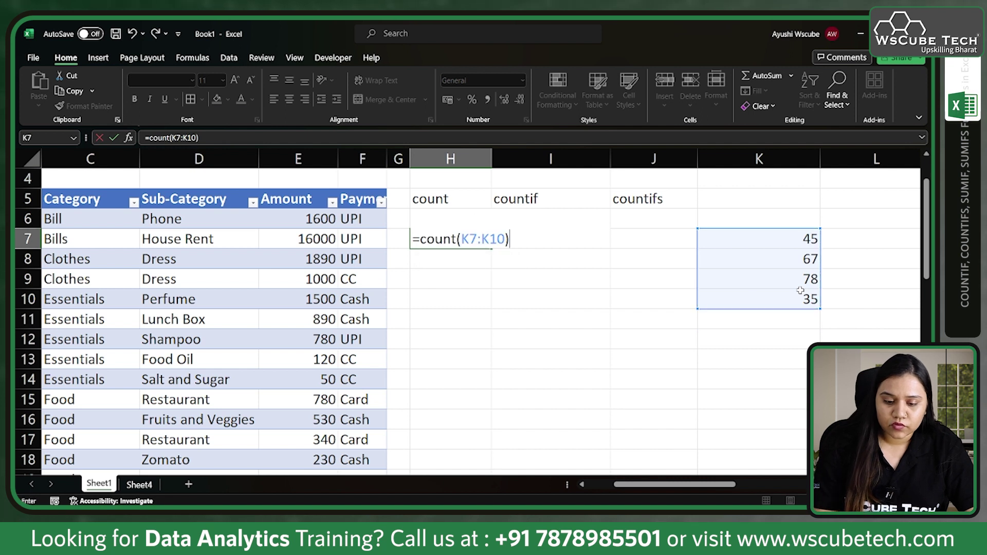
key("Return")
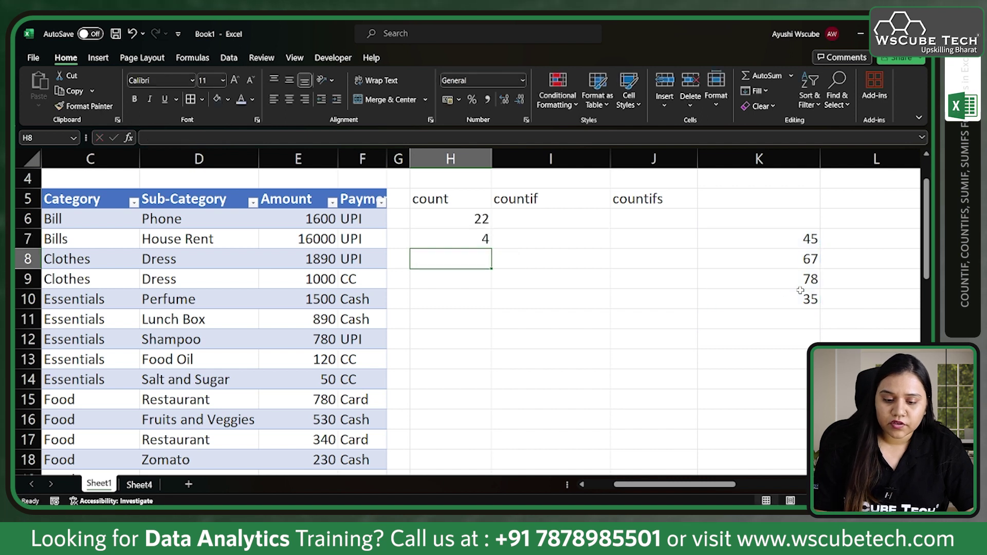
left_click(473, 234)
key("Delete")
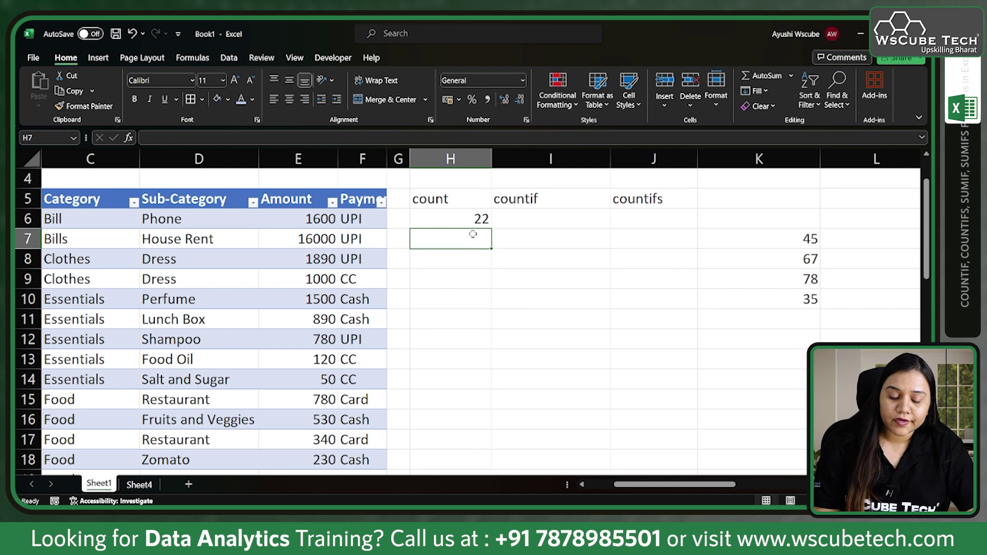
scroll(472, 233, "left", 3)
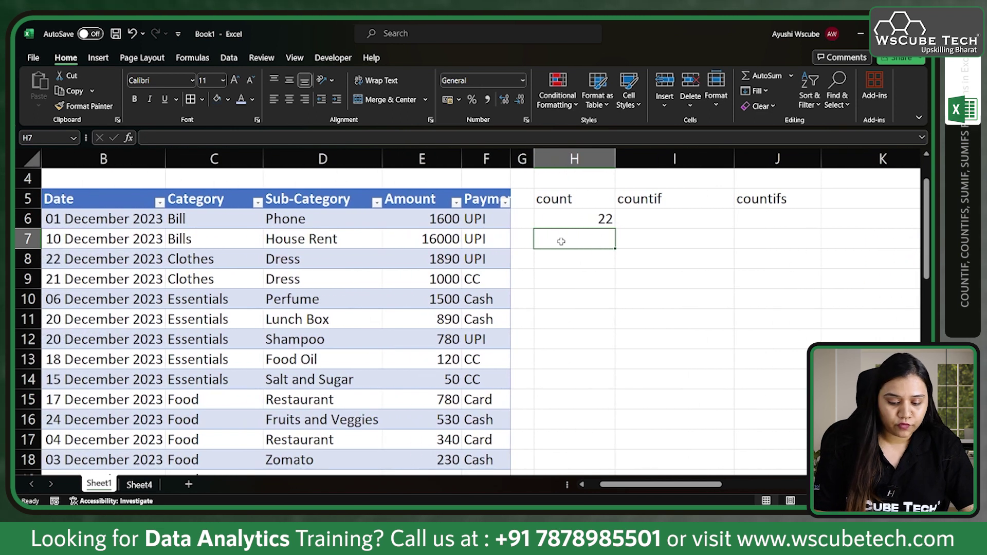
Enter =COUNT(Table3[Category]) in H7, which returns 0 for the text column.
type("=scou")
key("BackSpace")
key("BackSpace")
key("BackSpace")
key("BackSpace")
type("cou")
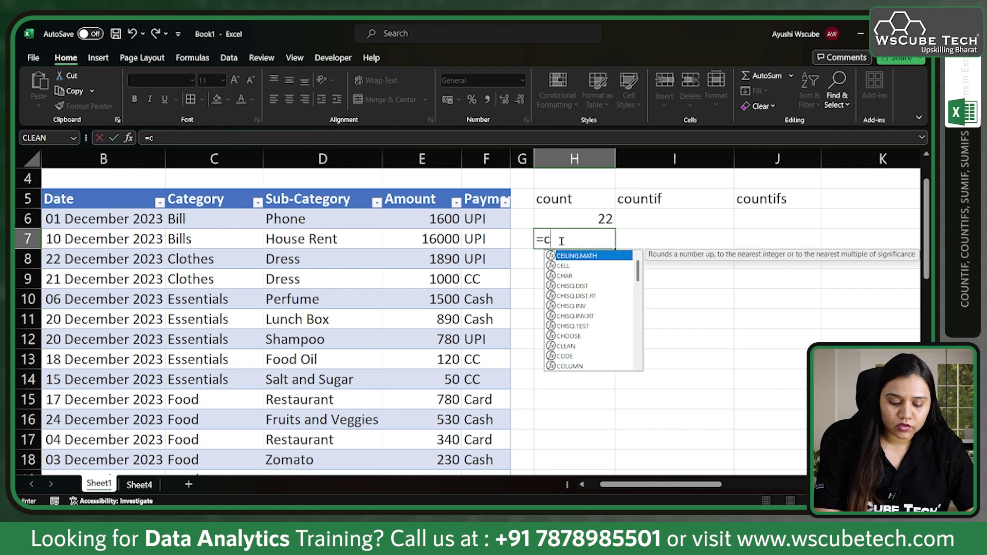
key("Tab")
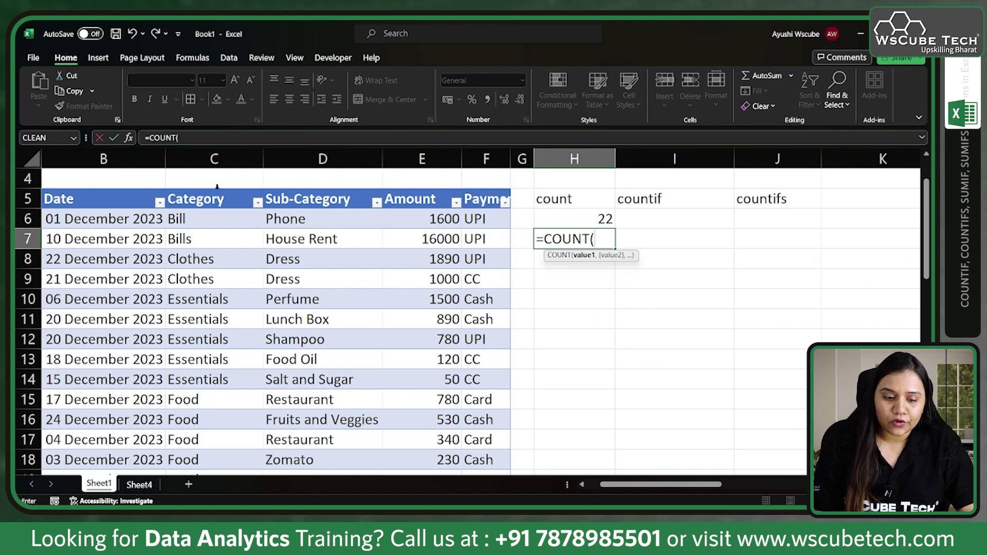
left_click(217, 189)
type(")")
key("Return")
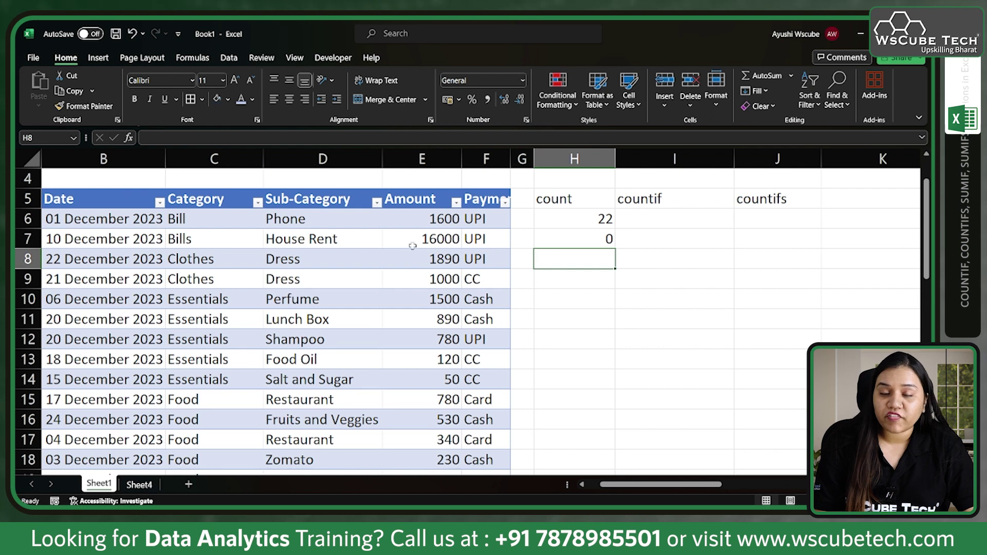
Select Amount values and the Category entries to compare their status-bar counts with H7.
left_click(418, 219)
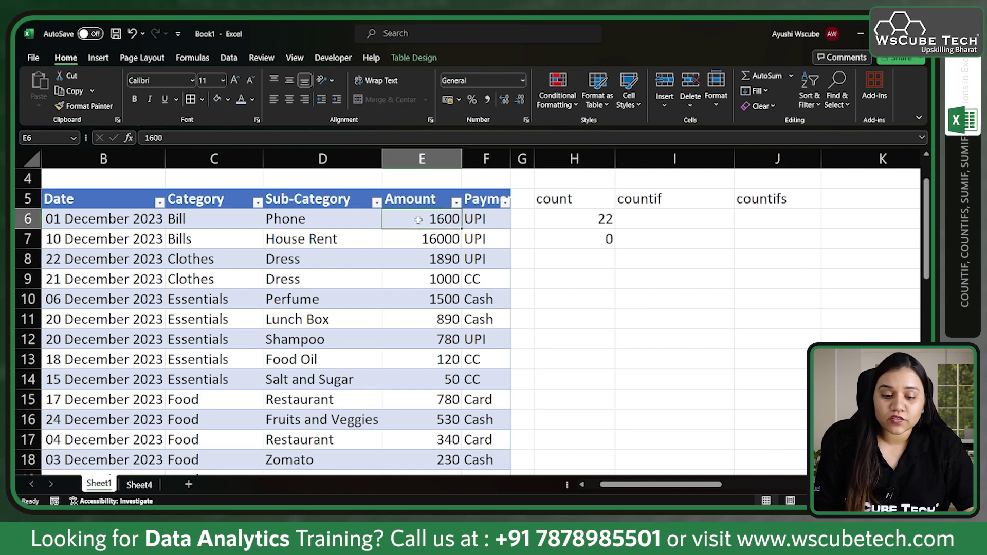
left_click(416, 241)
left_click(417, 258)
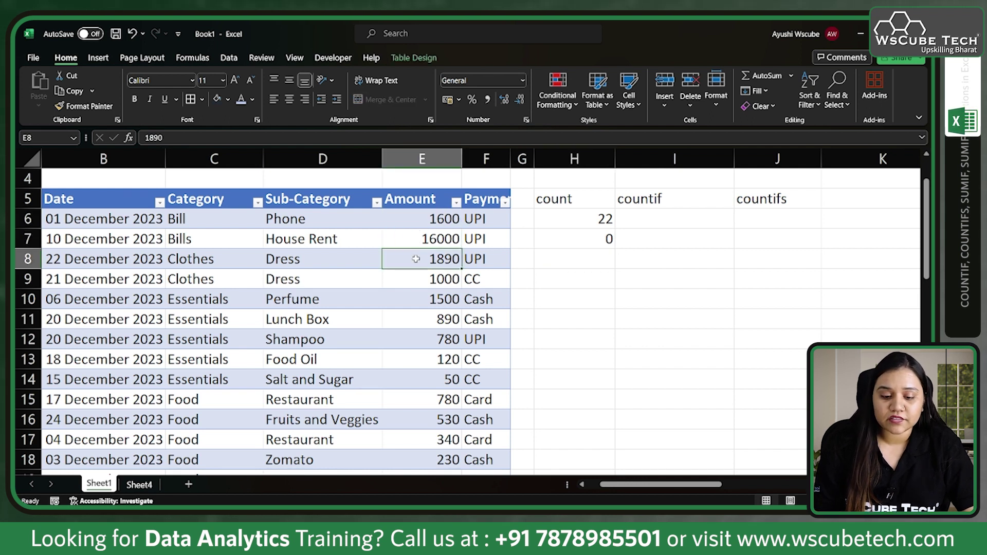
left_click(584, 241)
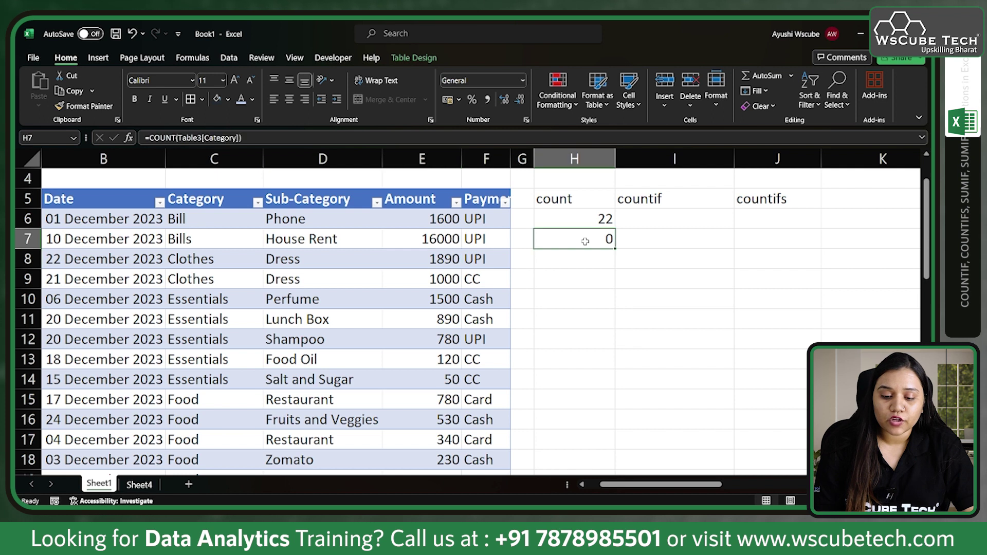
left_click(212, 191)
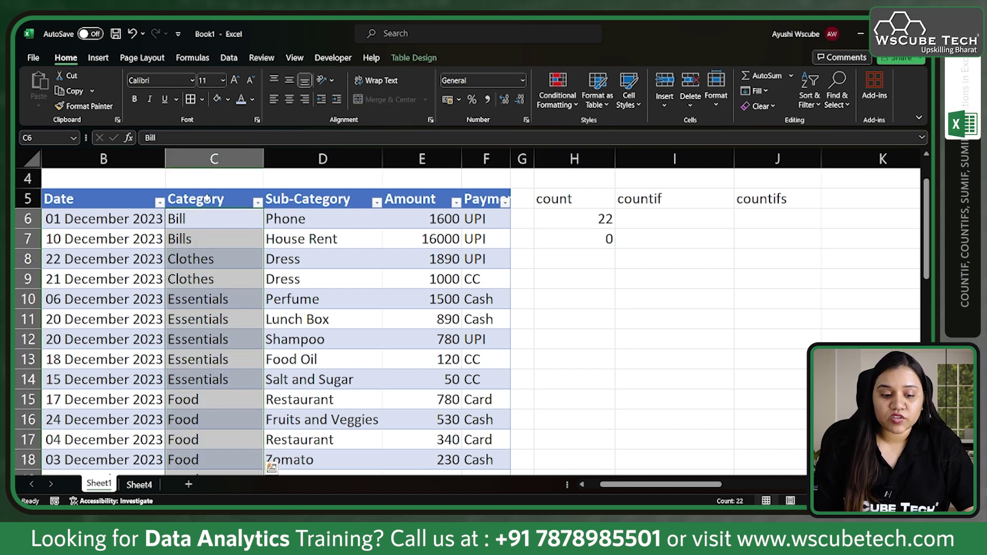
left_click(609, 248)
Rewrite H7 as =COUNTA(Table3[Category]) so it counts the 22 text entries.
key("BackSpace")
type("counta")
key("BackSpace")
key("BackSpace")
key("BackSpace")
key("BackSpace")
key("BackSpace")
key("BackSpace")
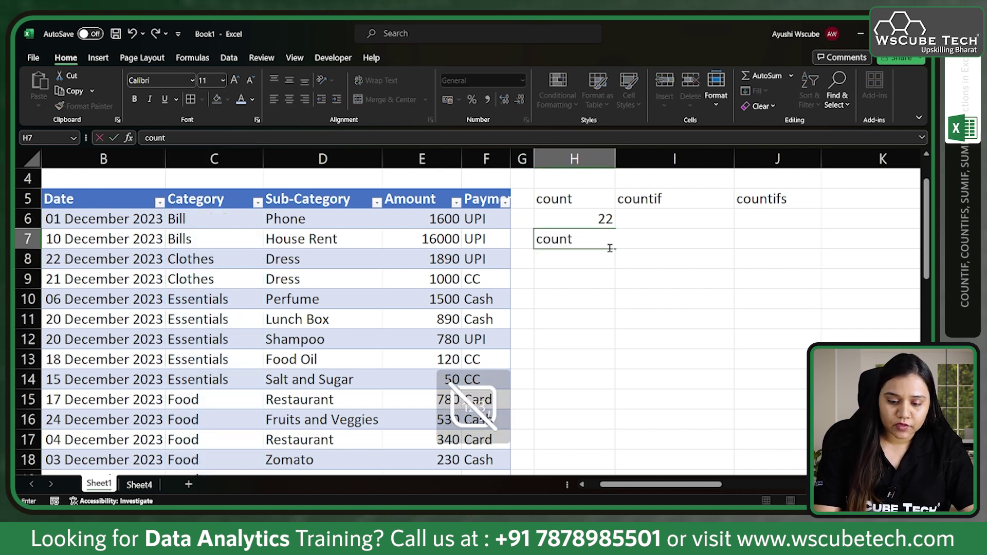
type("=count")
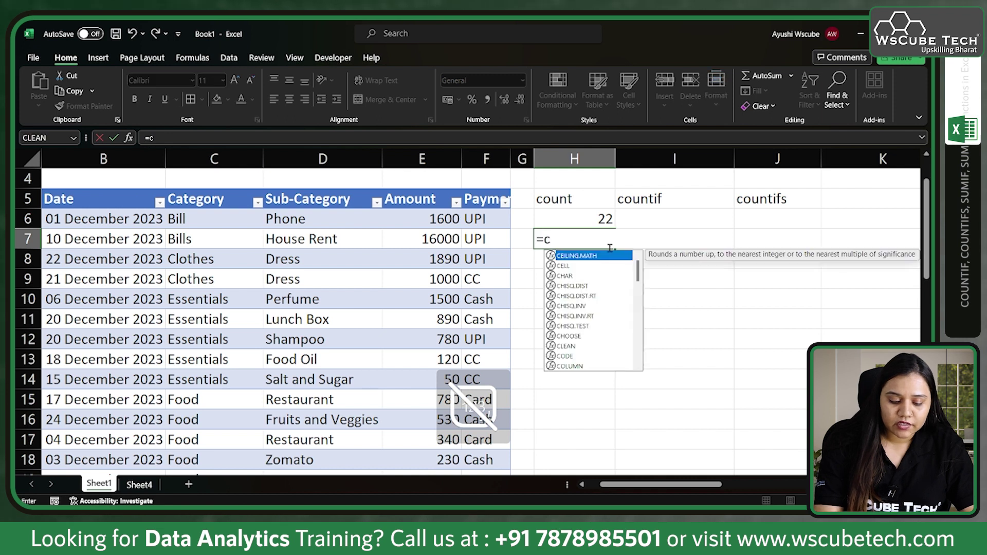
key("Down")
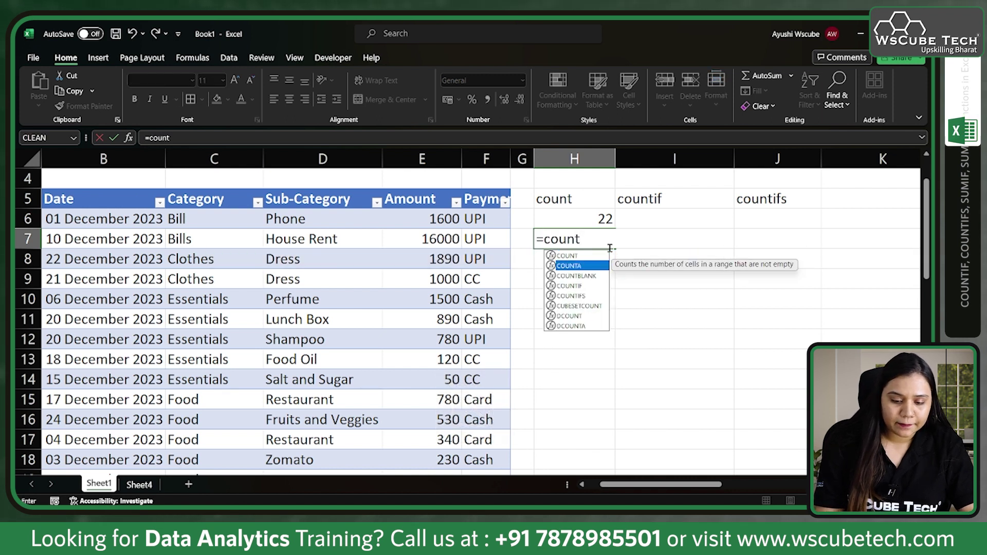
key("Tab")
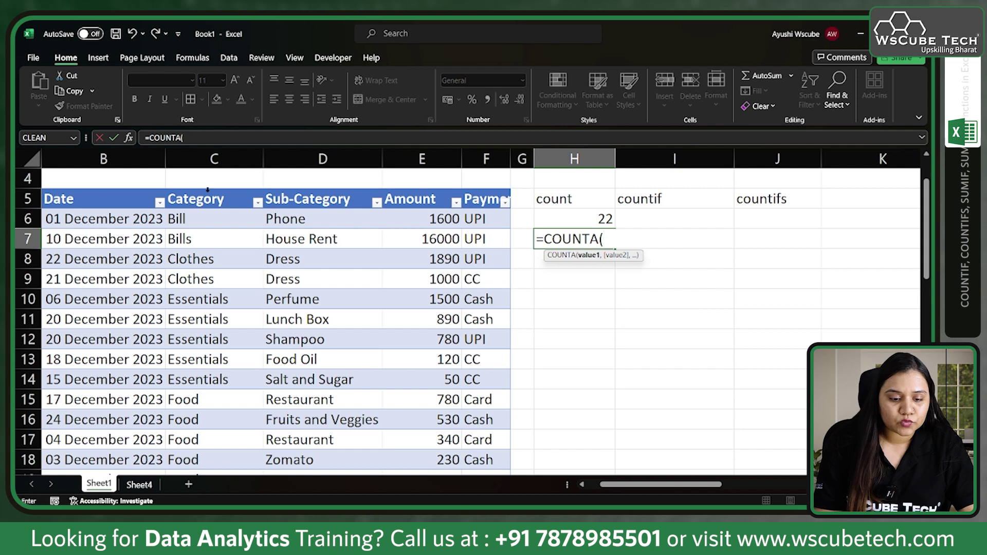
left_click(207, 190)
type(")")
key("Return")
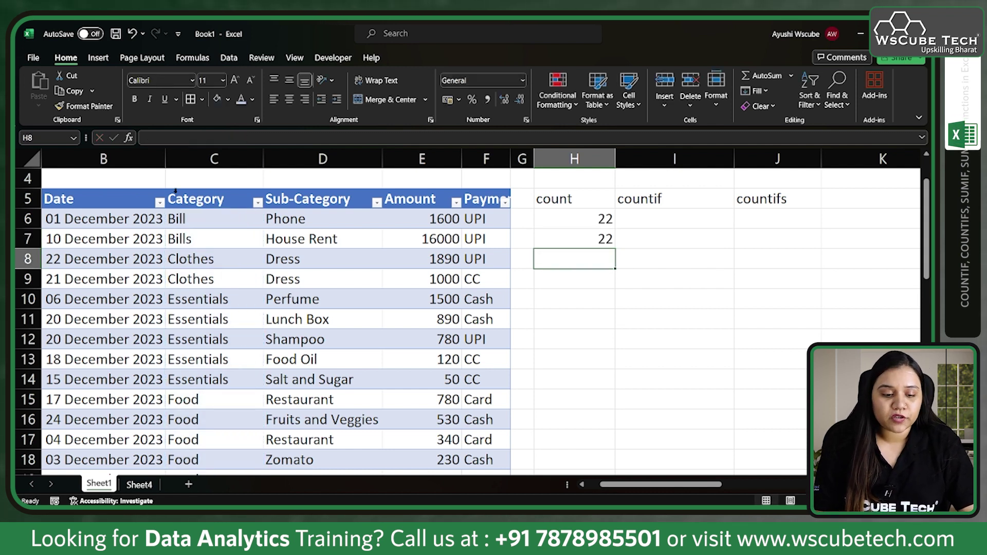
left_click(587, 240)
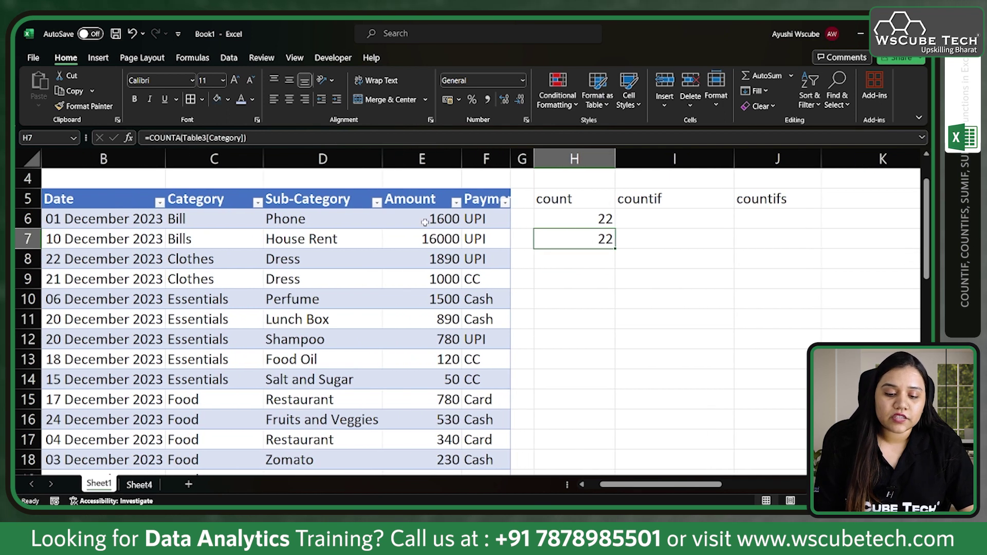
Enter =COUNTIF(Table3[Amount],">=1000") in I6, counting the 5 amounts of at least 1000.
left_click(661, 218)
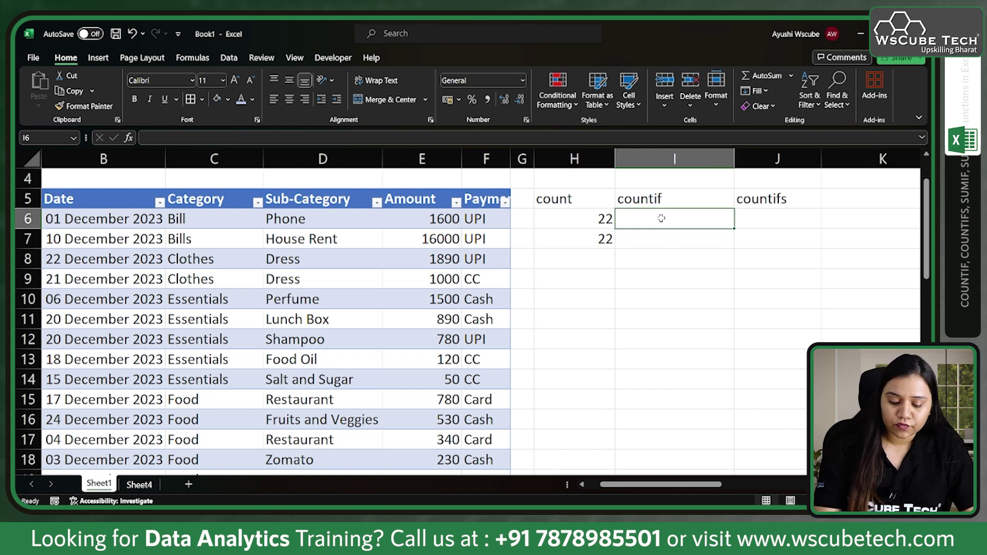
type("=coun")
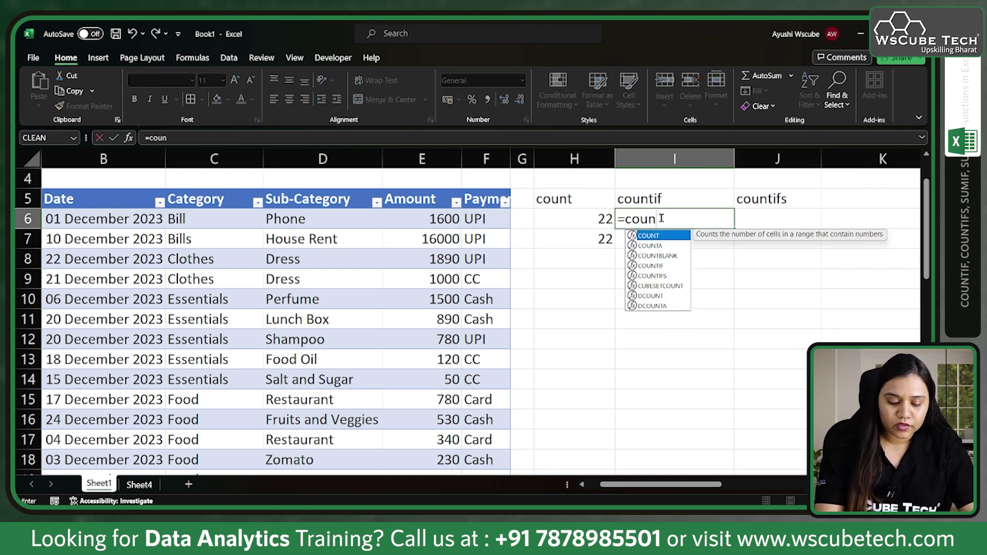
type("tif(")
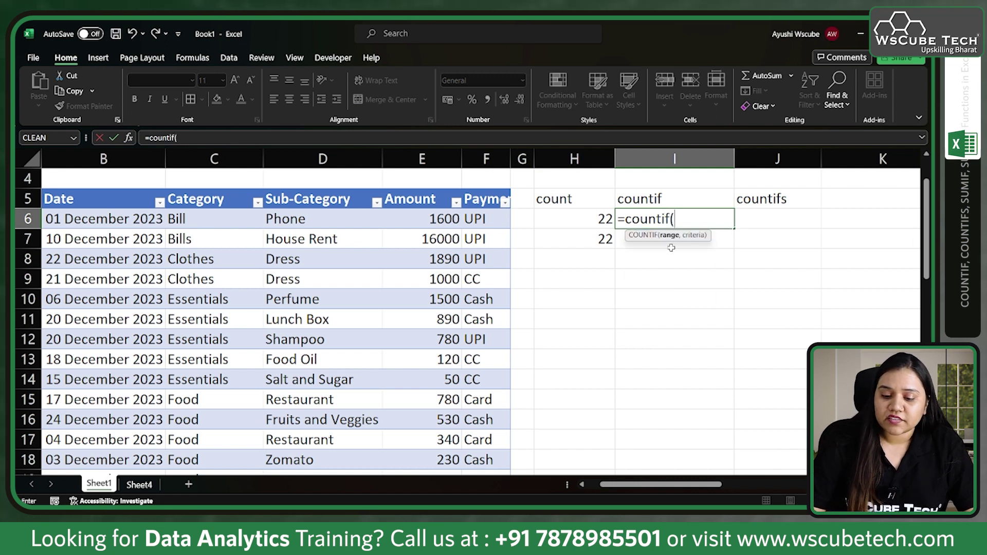
left_click(439, 189)
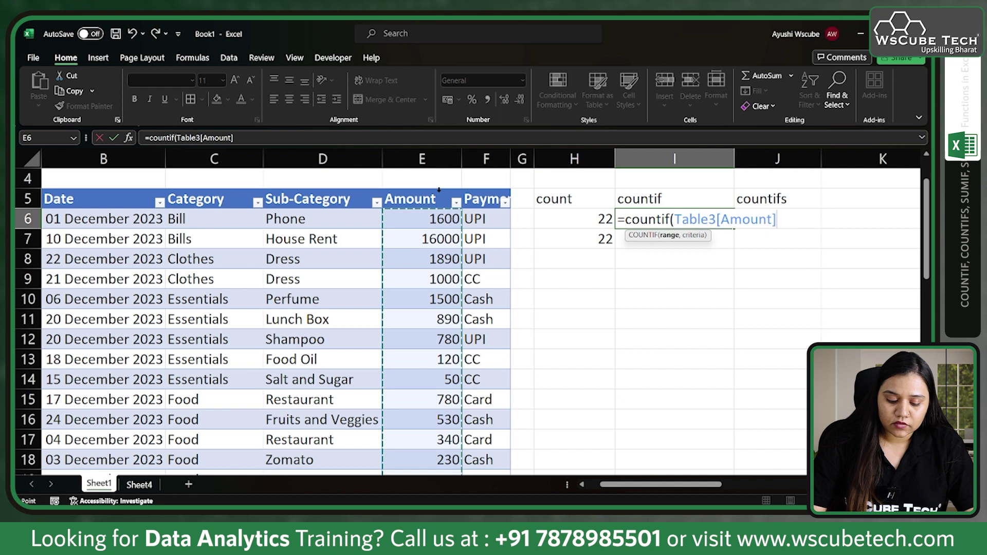
type(",")
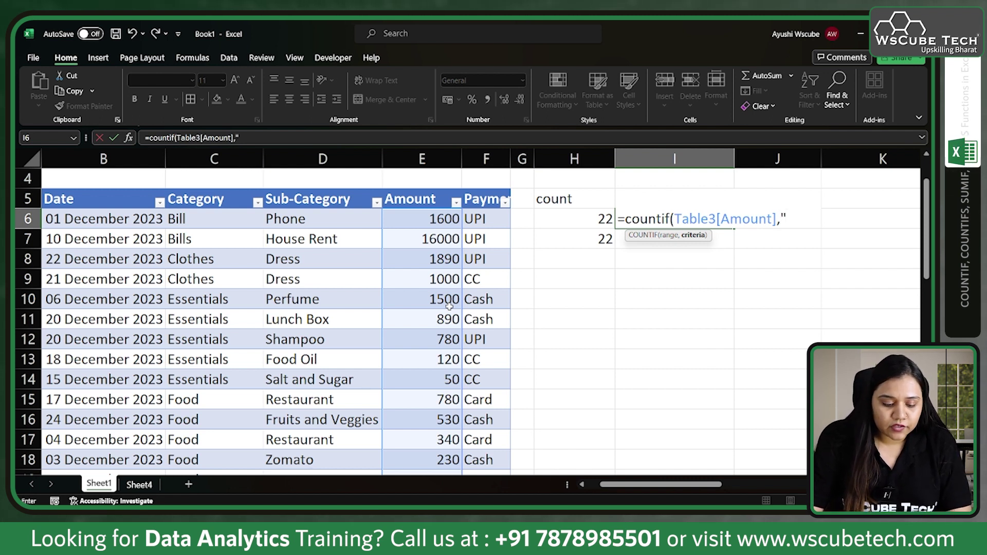
type("=1")
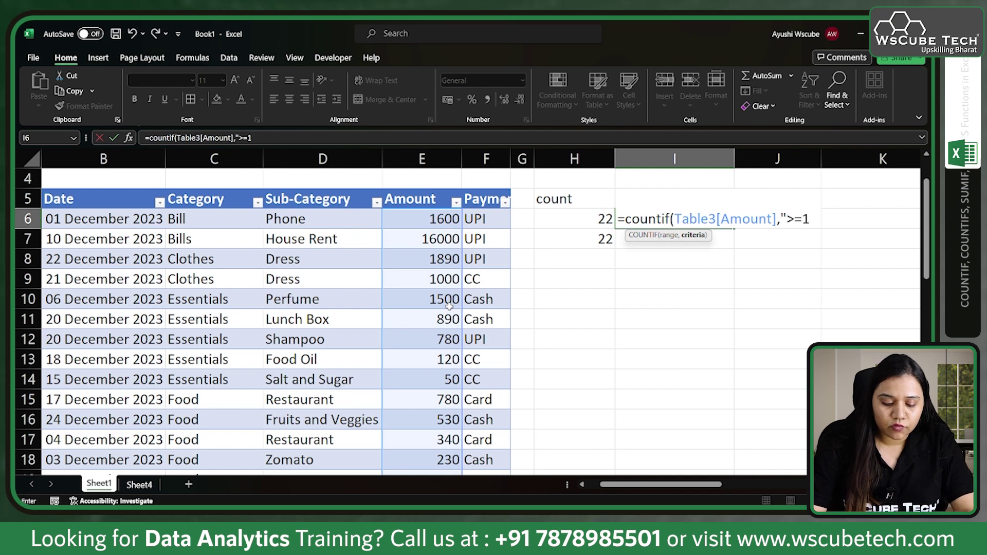
type("000\")")
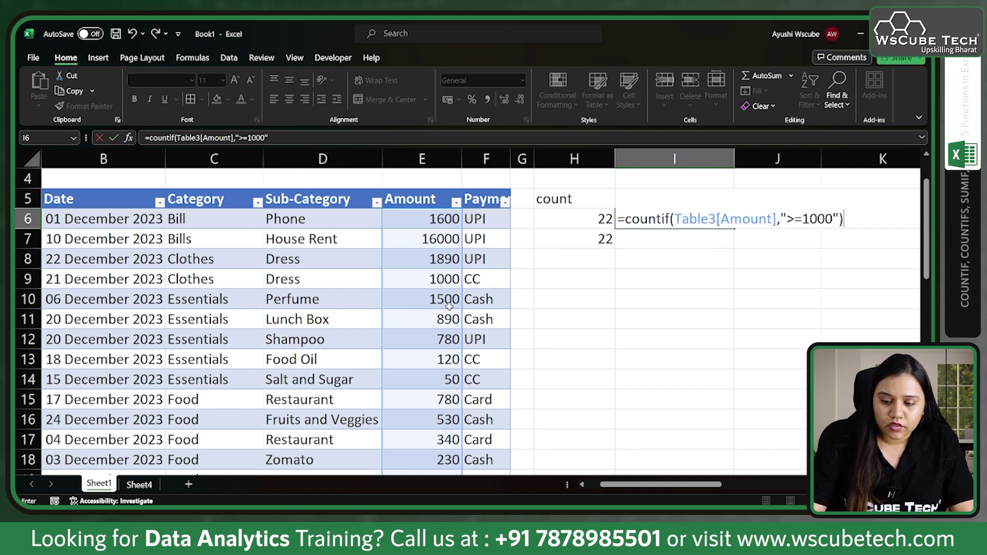
key("Return")
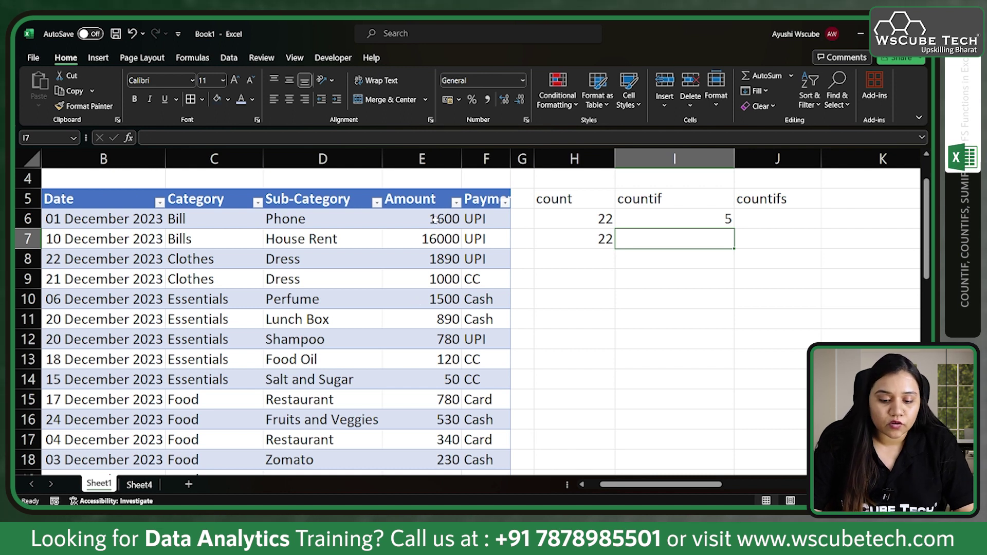
scroll(433, 220, "down", 3)
scroll(420, 331, "down", 1)
scroll(420, 331, "up", 2)
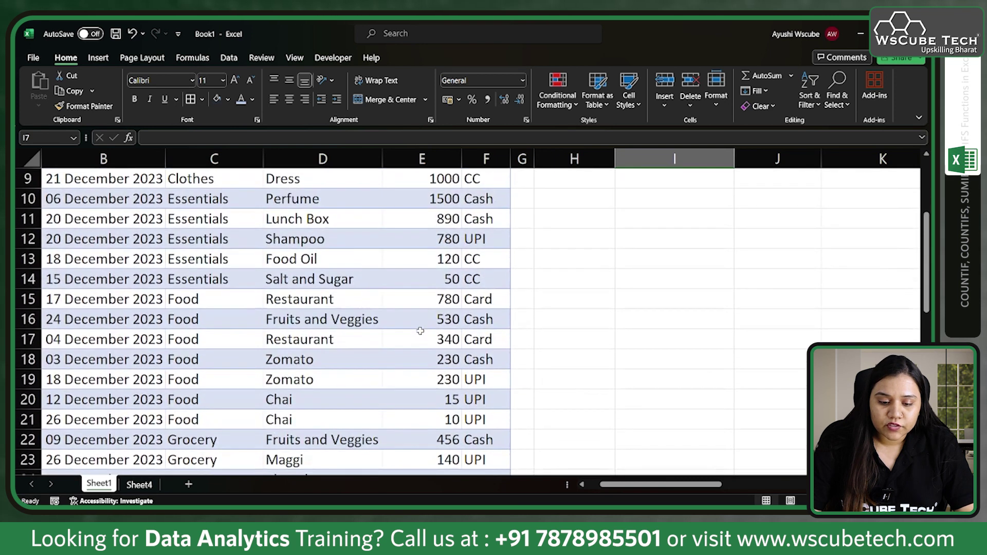
scroll(420, 331, "up", 2)
left_click_drag(431, 220, 433, 299)
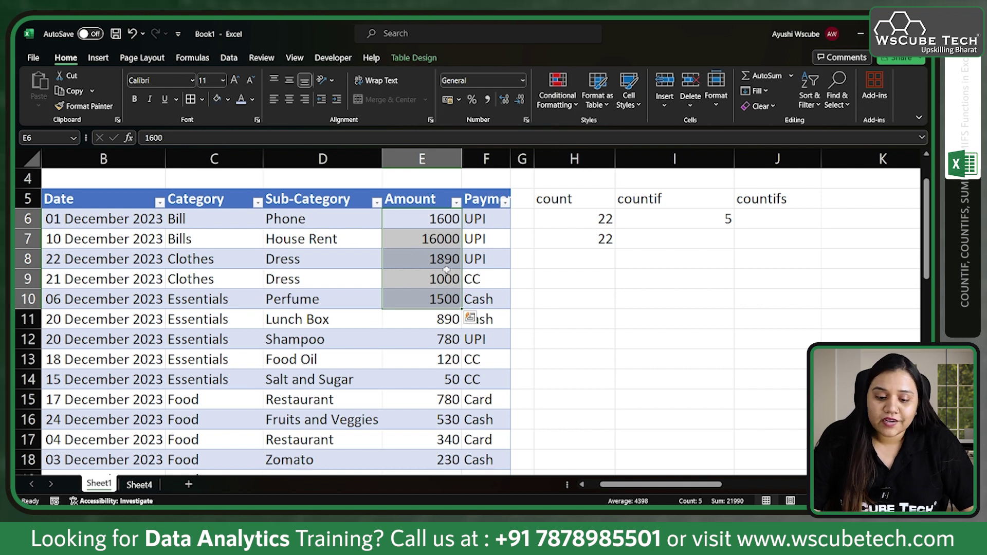
left_click(648, 241)
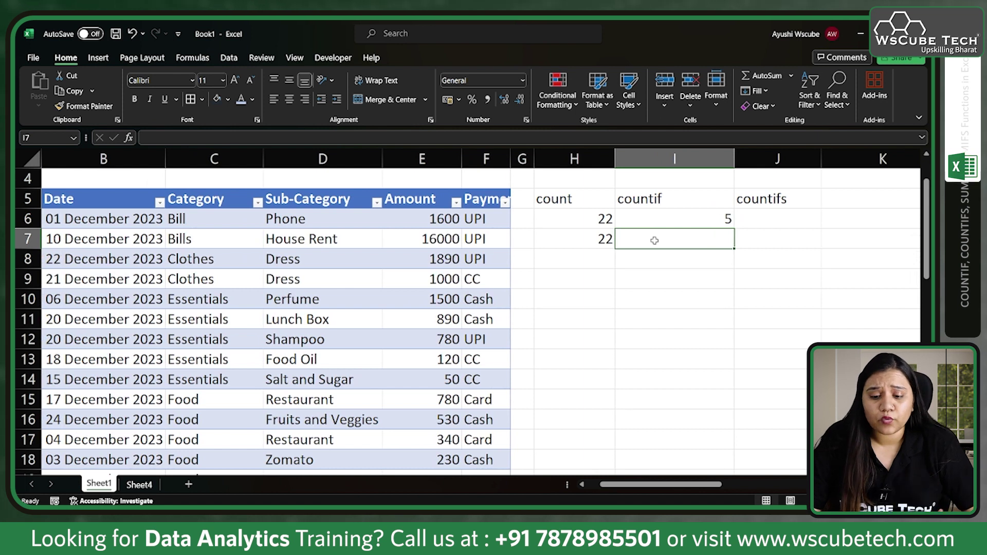
Start a COUNTIFS in J6 using the Category column with a food criterion.
left_click(757, 226)
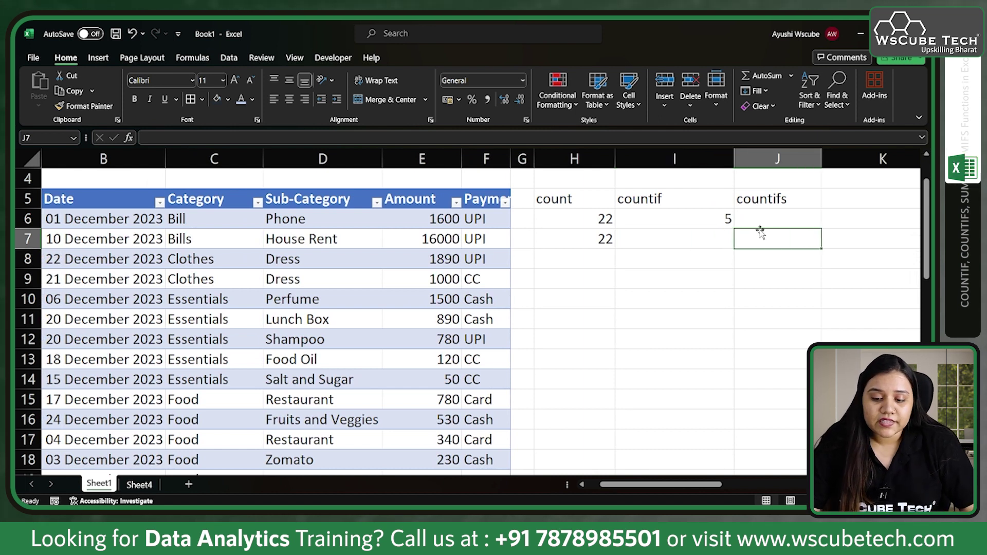
type("=")
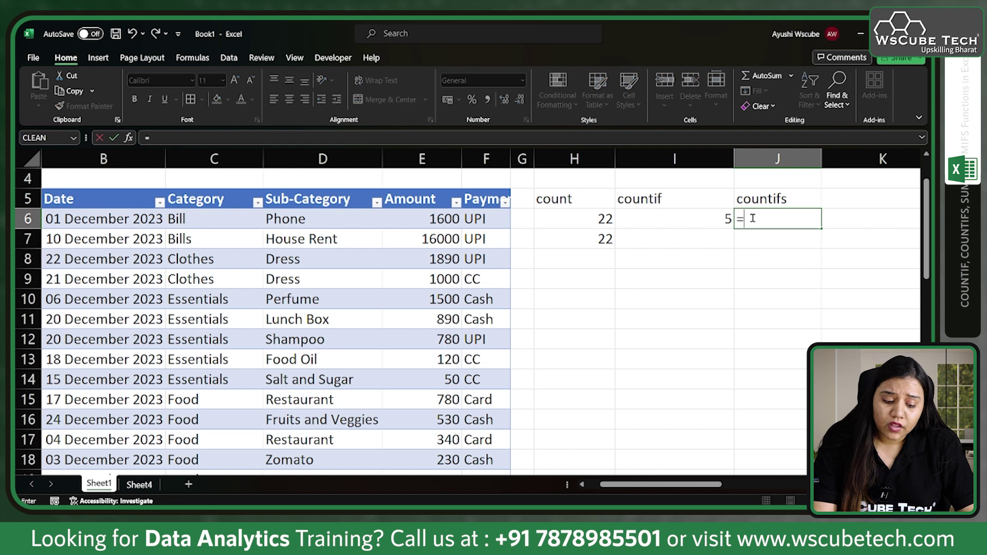
type("cou")
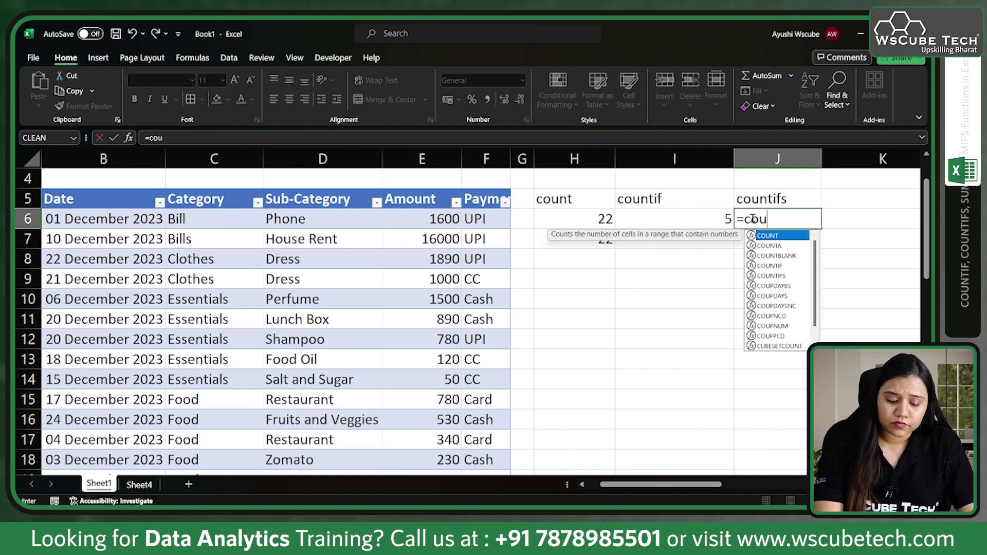
type("ntifs")
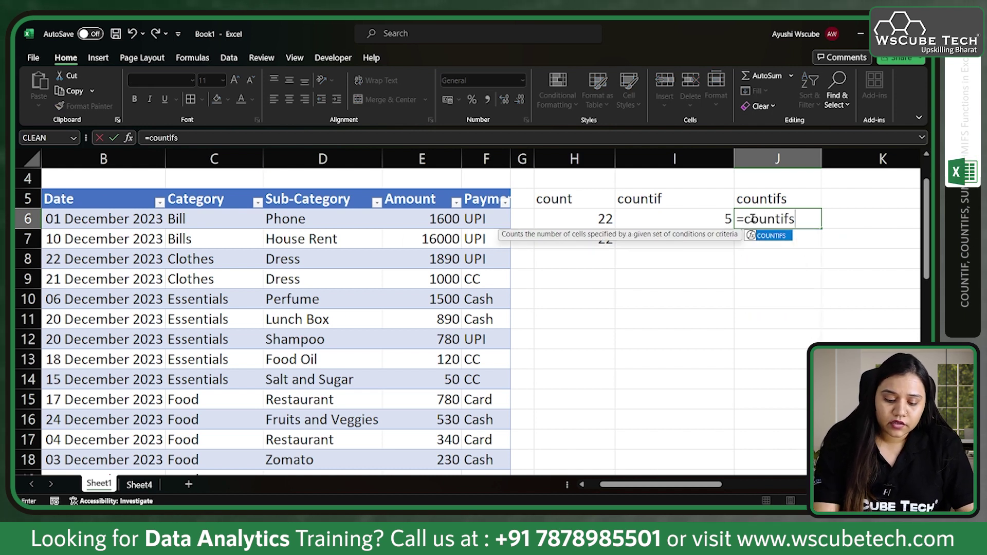
type("(")
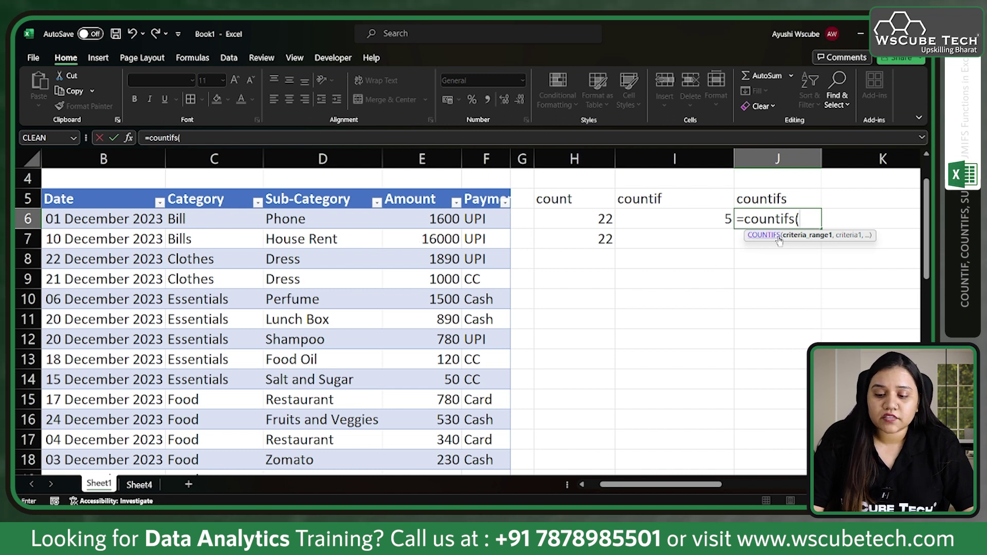
left_click(193, 192)
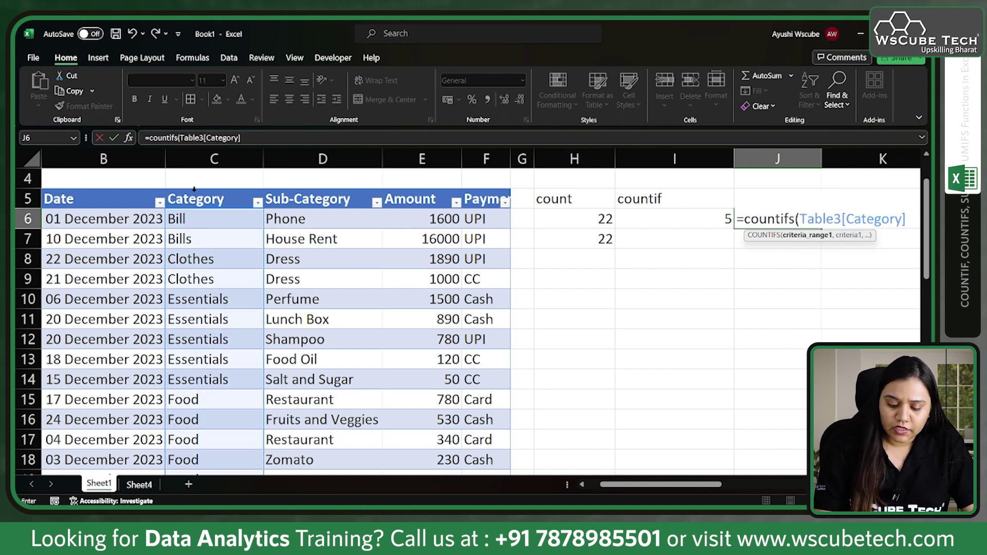
type("=\"")
Capitalise the criterion to "Food" and add a comma for the next condition.
left_click(758, 239)
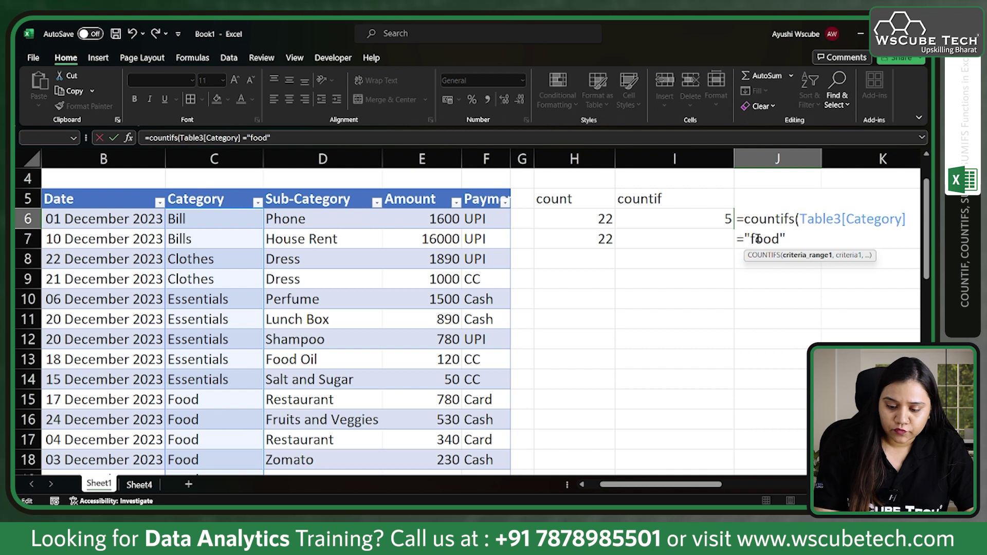
key("BackSpace")
type("F")
key("End")
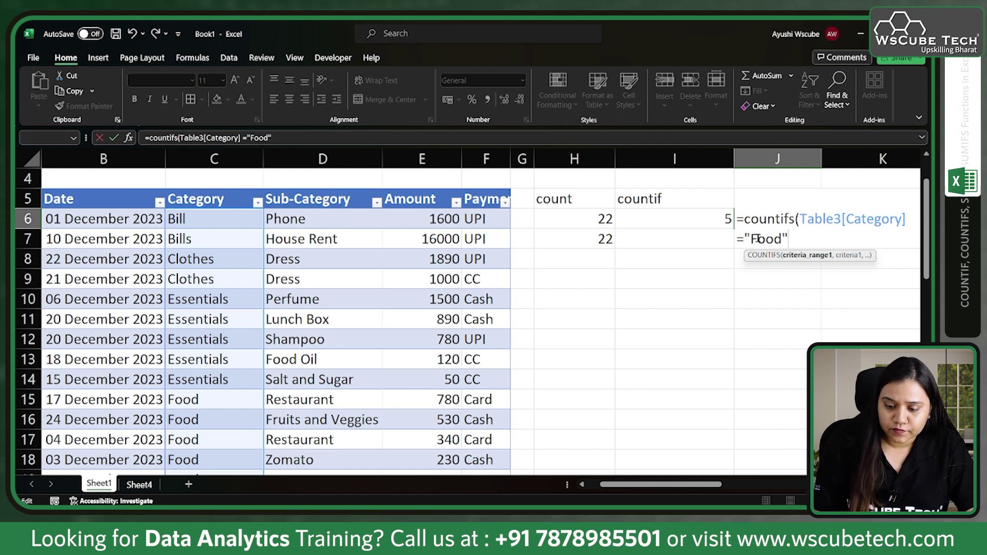
type(",")
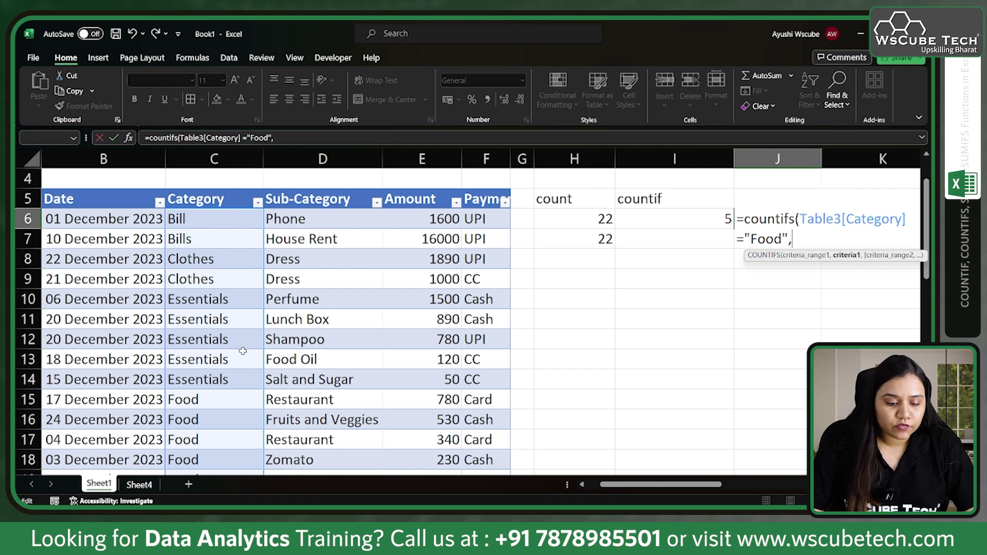
scroll(243, 351, "down", 2)
scroll(243, 351, "down", 4)
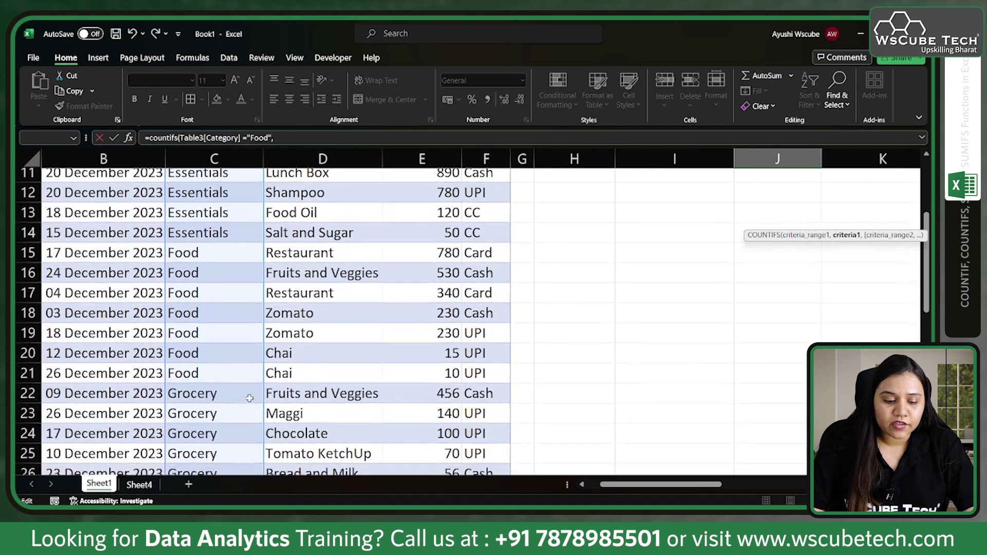
scroll(345, 307, "up", 4)
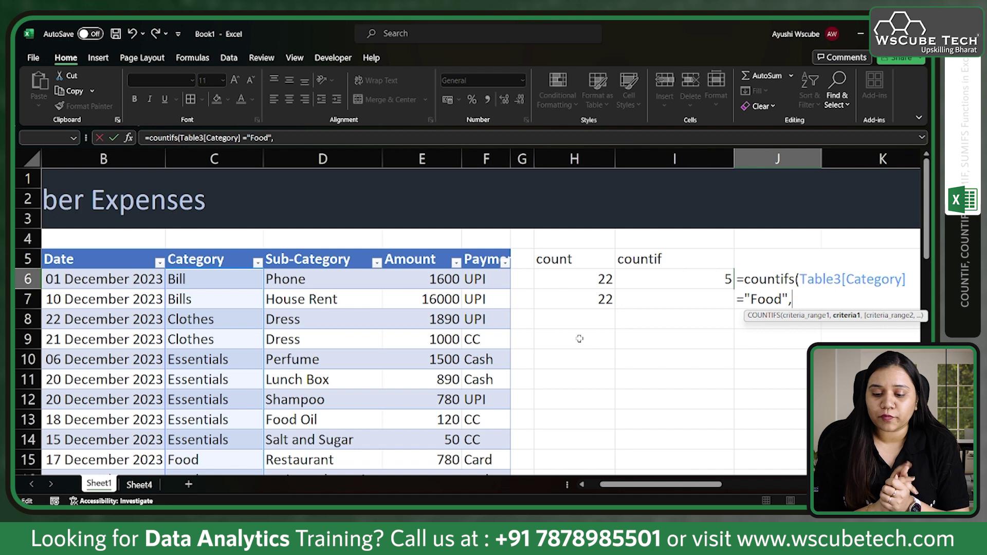
Complete J6 as =COUNTIFS(Table3[Category],"=Food",Table3[Payment Mode],"UPI").
key("BackSpace")
key("BackSpace")
key("BackSpace")
key("BackSpace")
key("BackSpace")
key("BackSpace")
key("BackSpace")
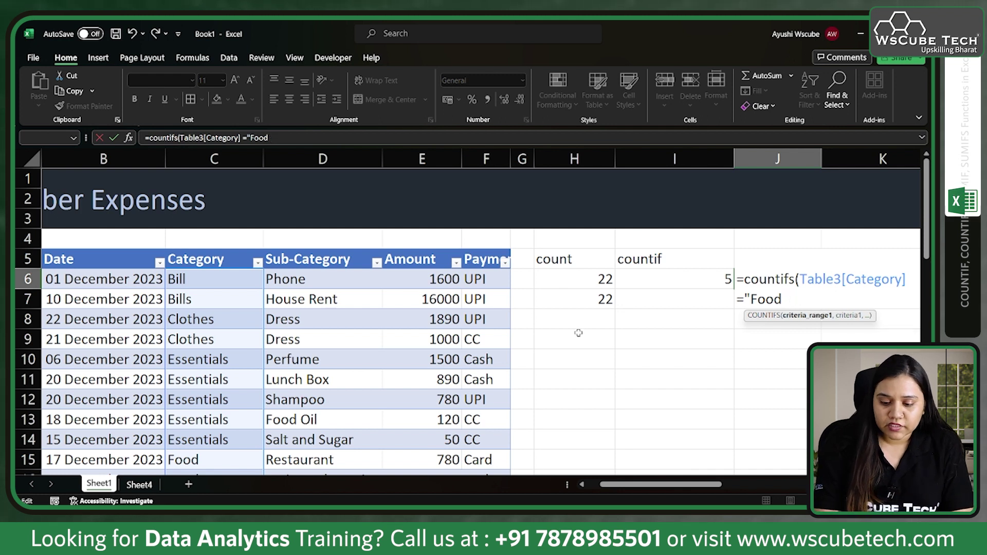
key("BackSpace")
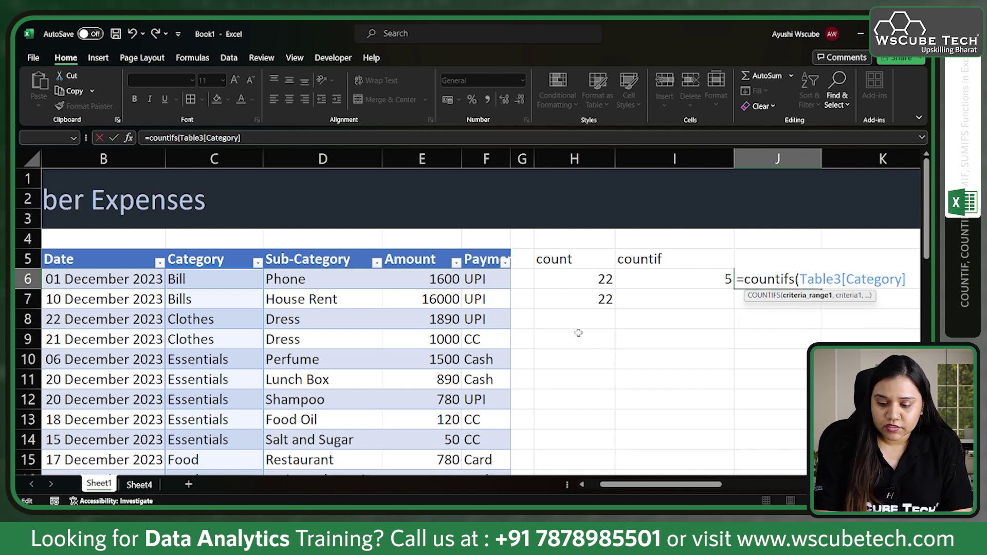
type(",")
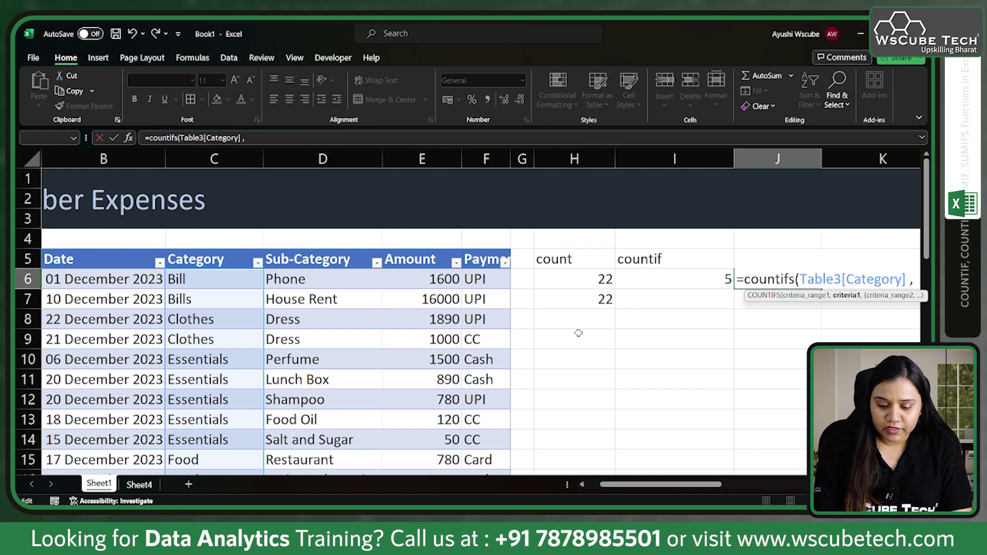
type("\"=Food\"")
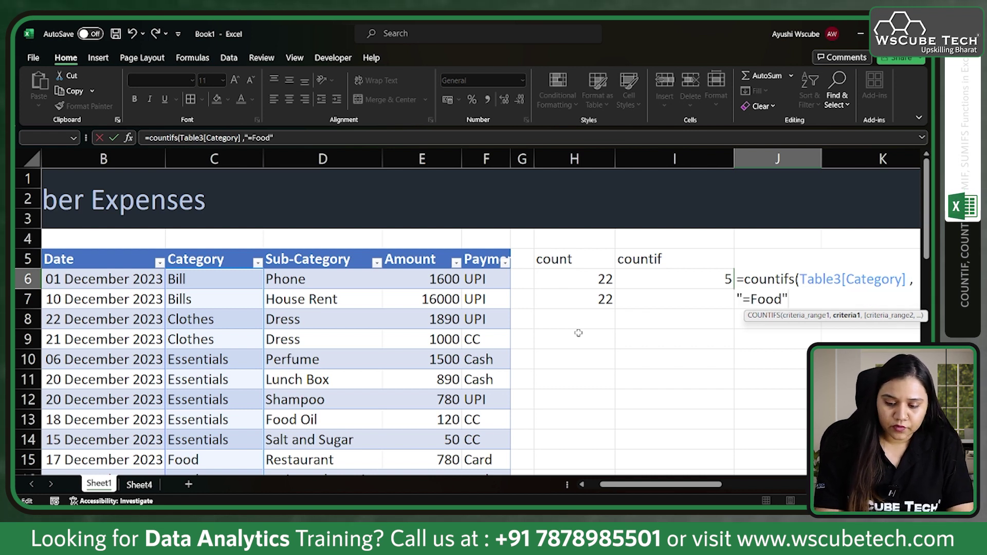
type(",")
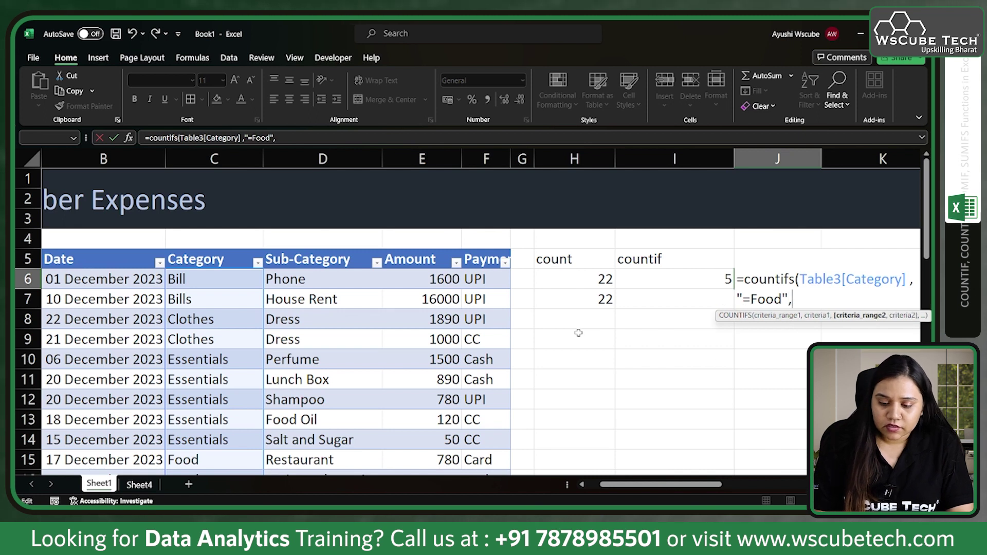
left_click(479, 252)
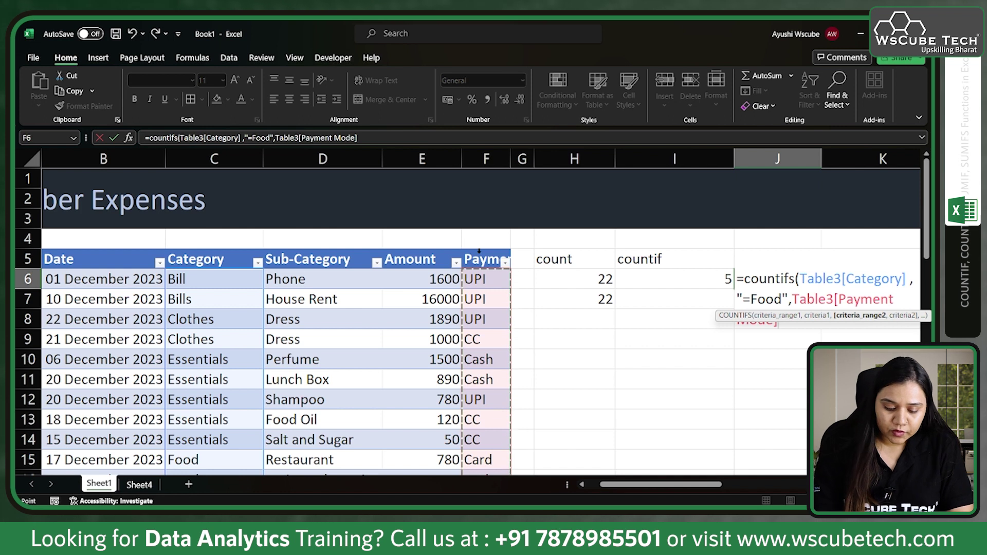
type(",")
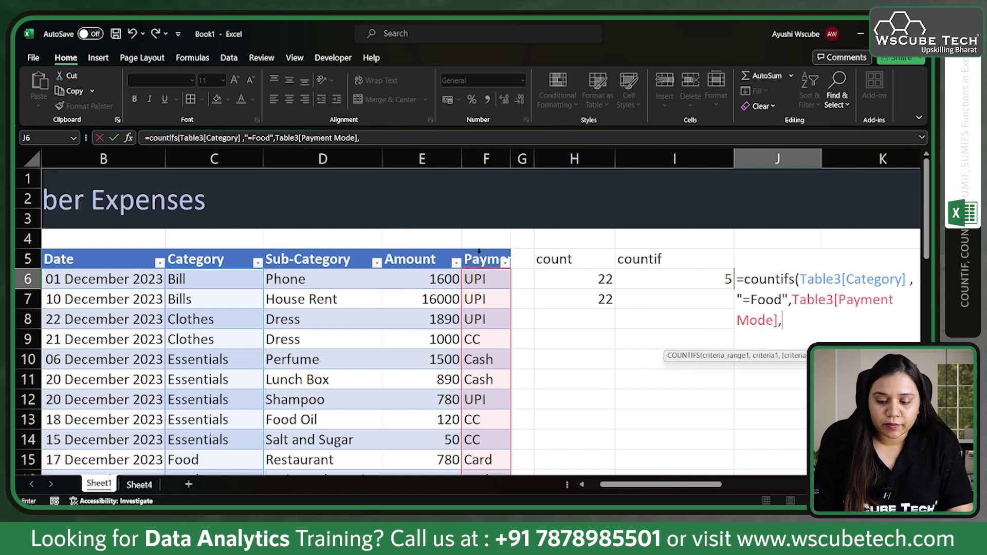
type("\"UP")
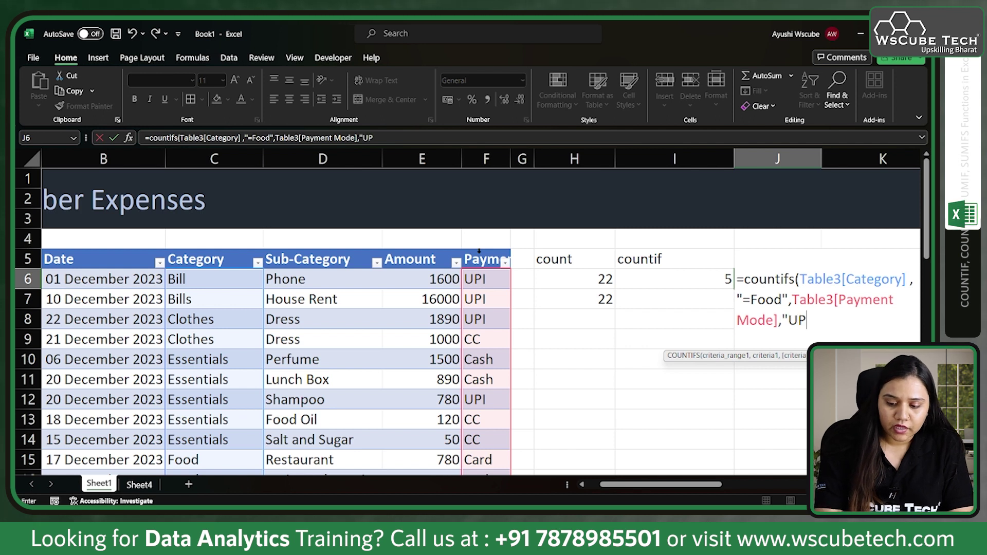
type("I\")")
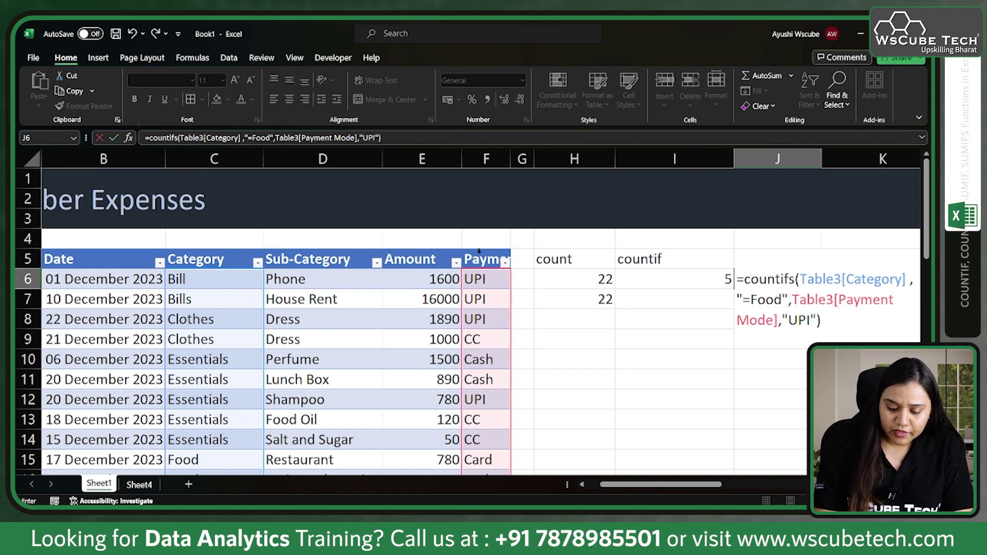
key("Return")
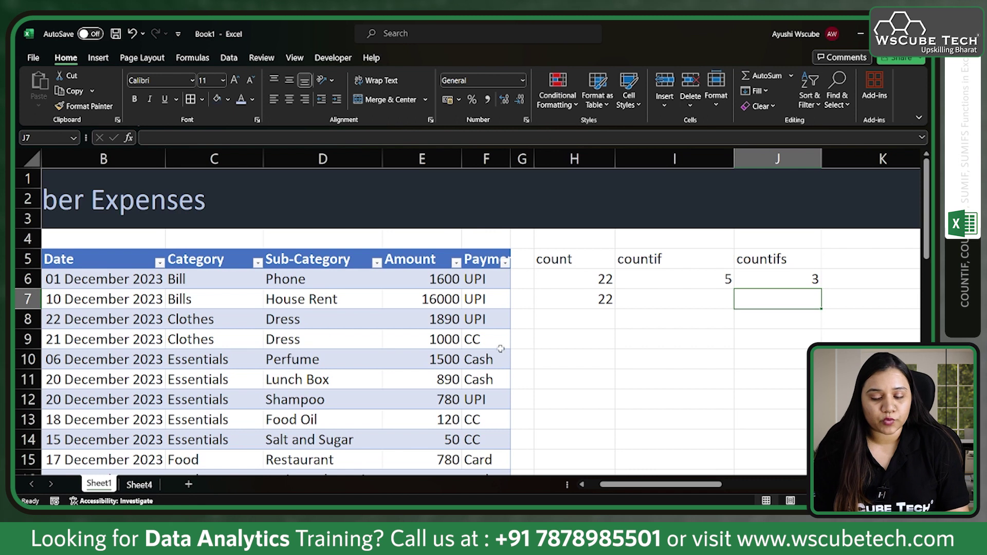
Add the headings sum, sumif and sumifs across H9:J9.
left_click(773, 278)
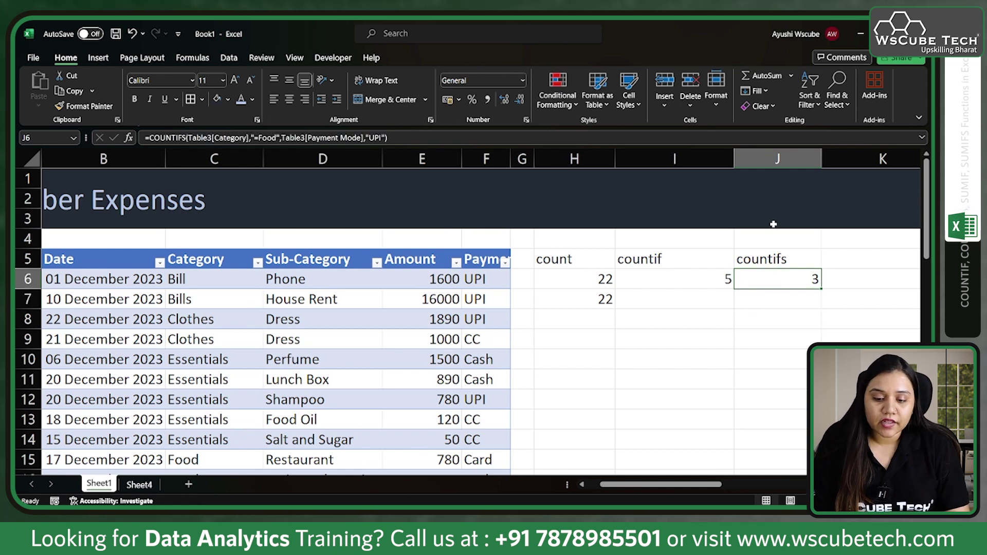
left_click(586, 337)
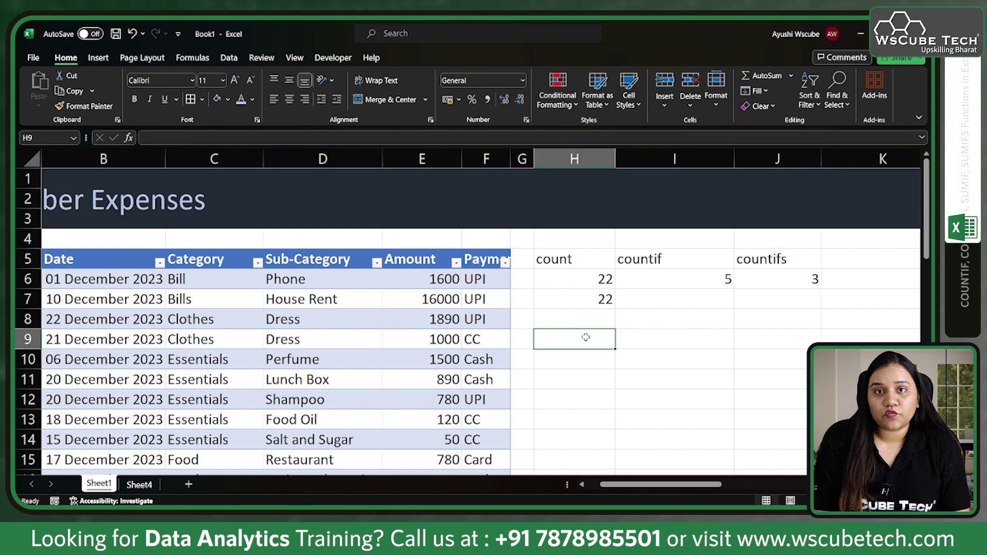
type("sum")
key("Tab")
type("sumif")
key("Tab")
type("sumi")
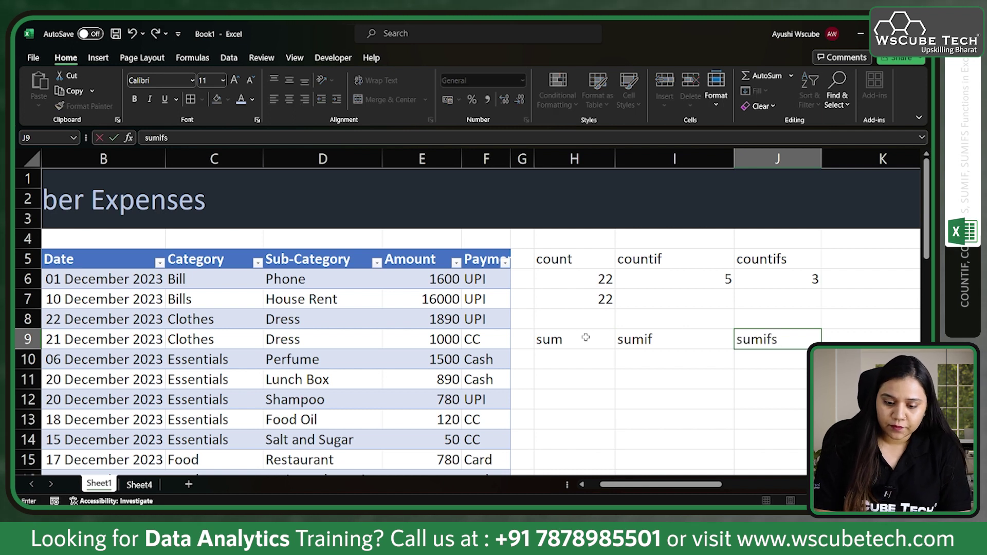
left_click(574, 368)
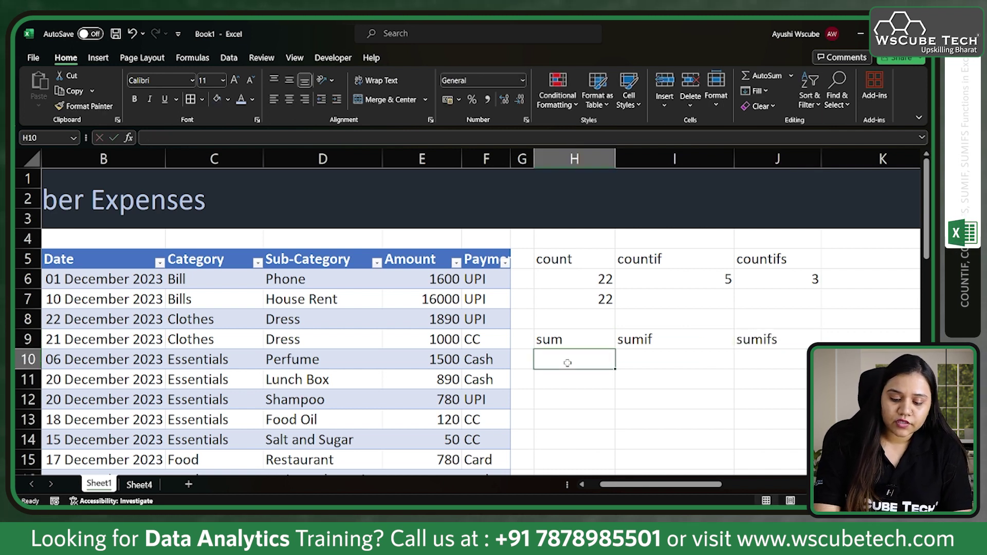
Enter =SUM(Table3[Amount]) in H10, totalling 26813.
type("=sum(")
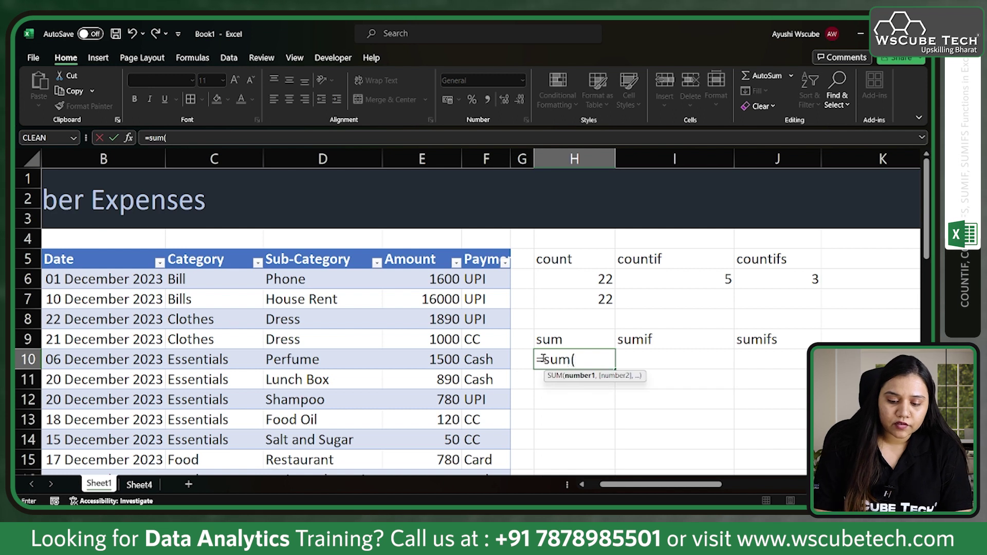
left_click(418, 253)
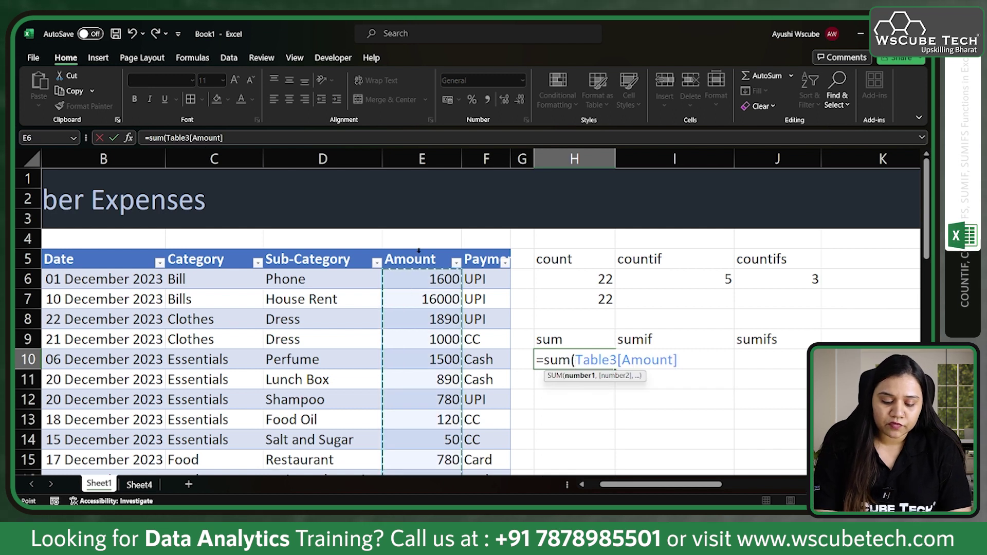
type(")")
key("Return")
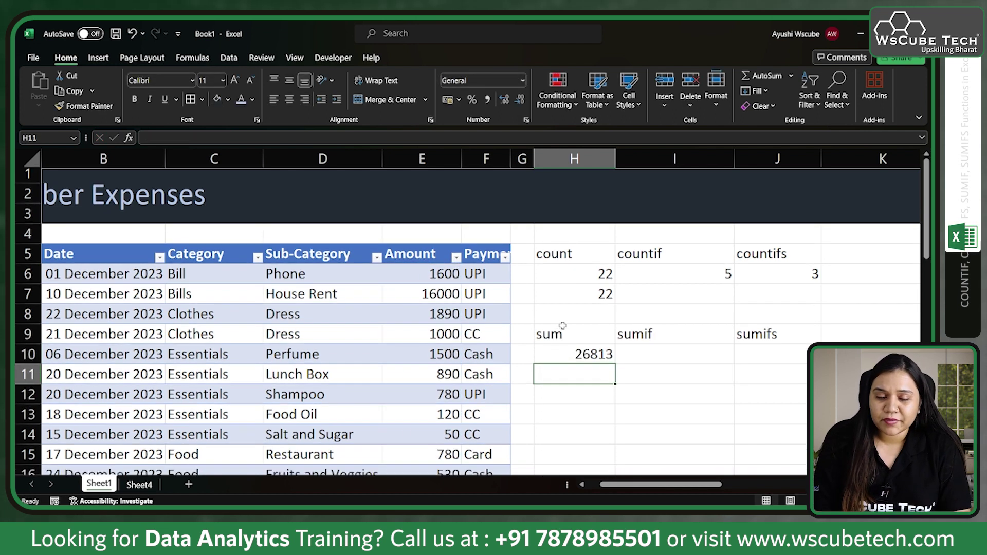
Try =SUM(K7:K10) in H11, giving 225, then delete the trial formula.
scroll(606, 365, "right", 3)
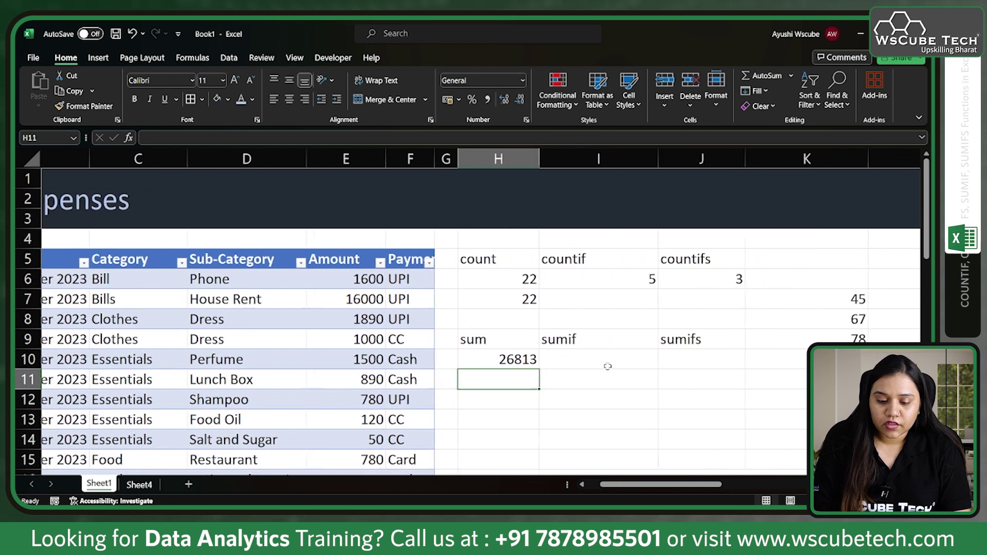
type("=")
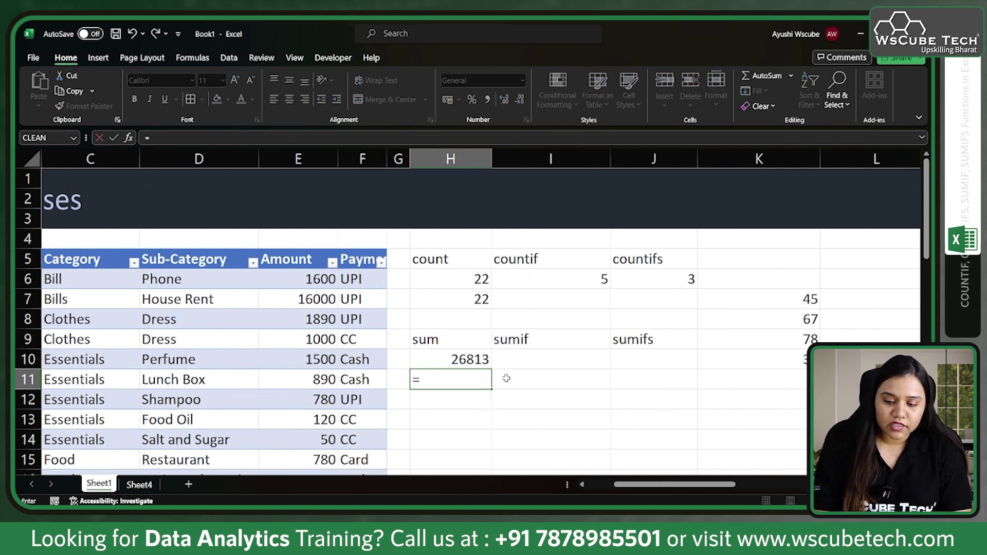
type("sum9")
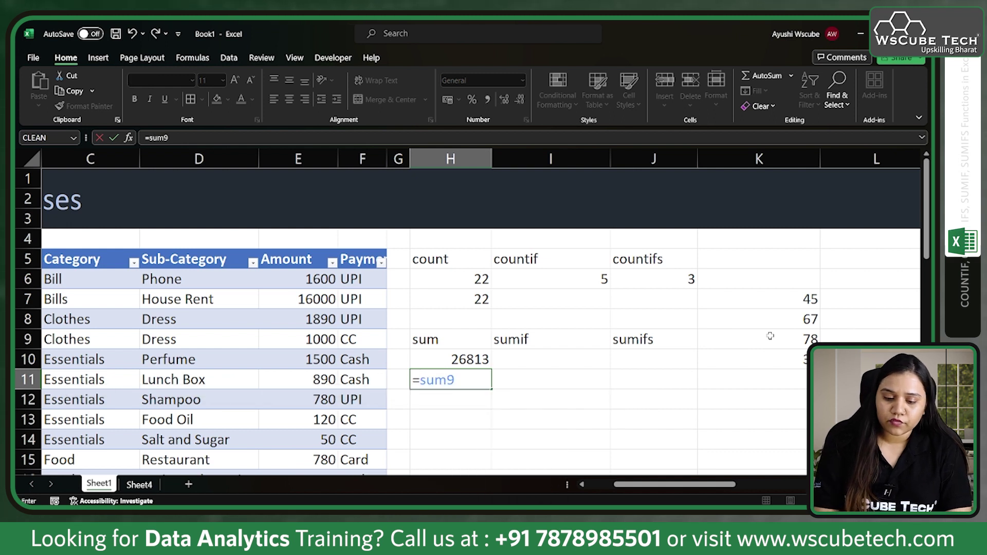
key("BackSpace")
type("(")
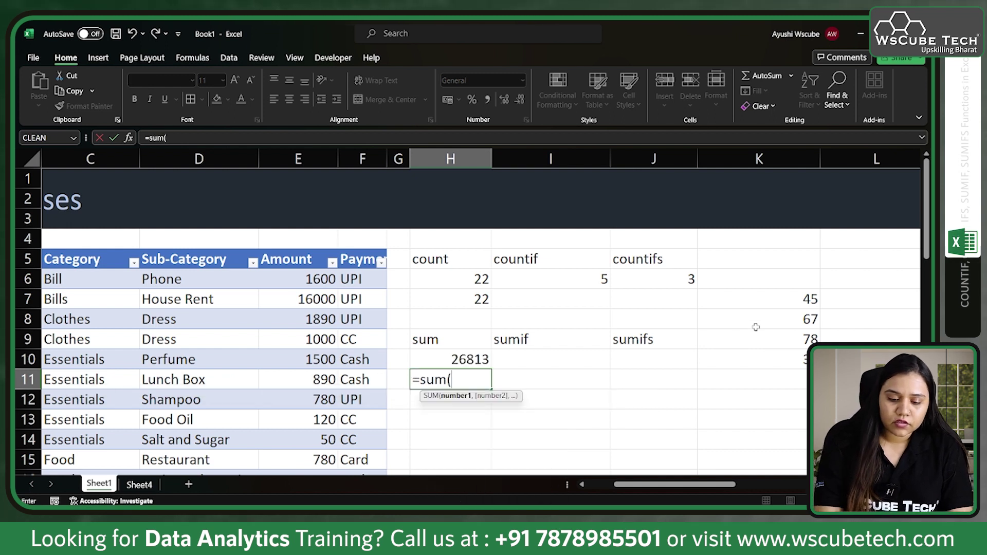
left_click_drag(776, 299, 774, 362)
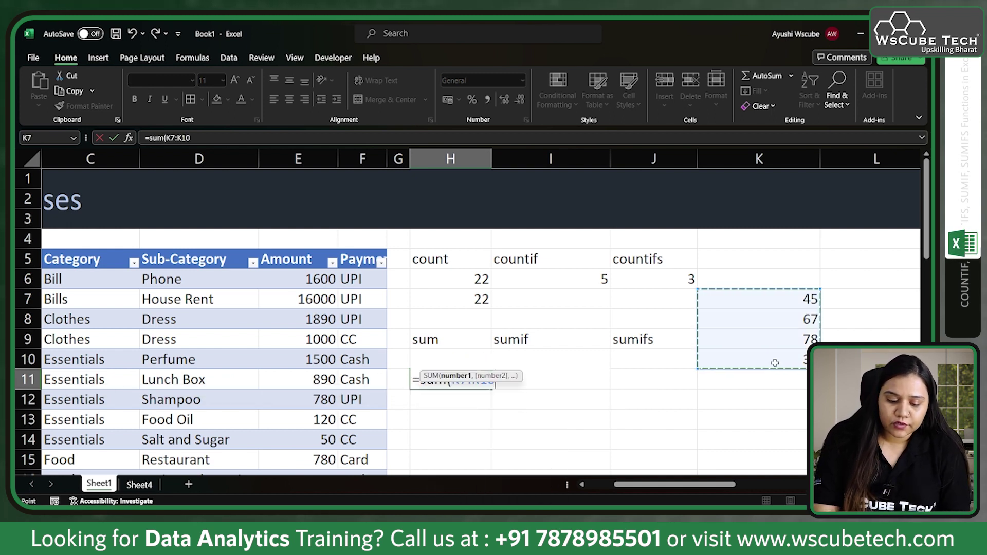
key("Return")
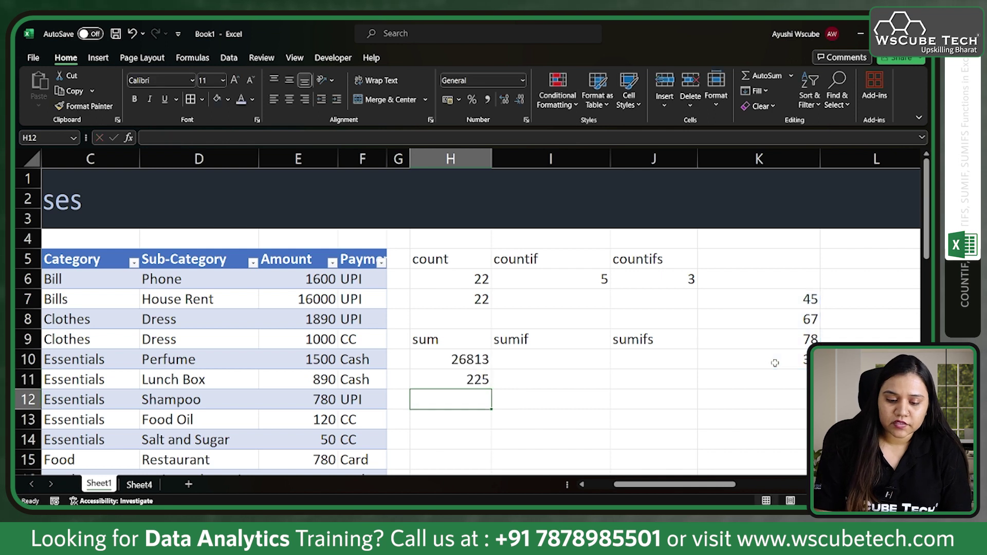
left_click(454, 384)
key("Delete")
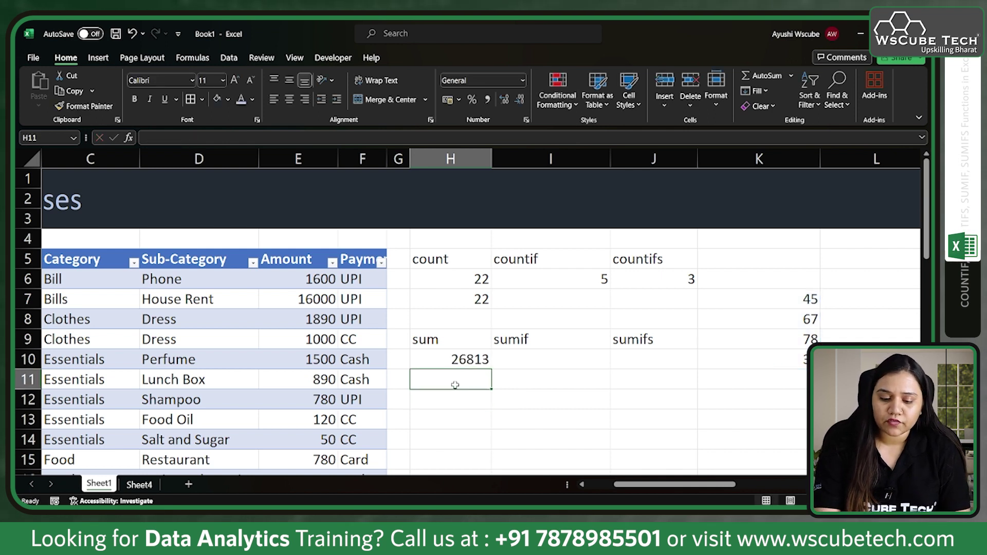
Enter =SUMIF(Table3[Amount],">=1000") in I10 to get 21990, then verify it against the E6:E10 sum.
left_click(549, 356)
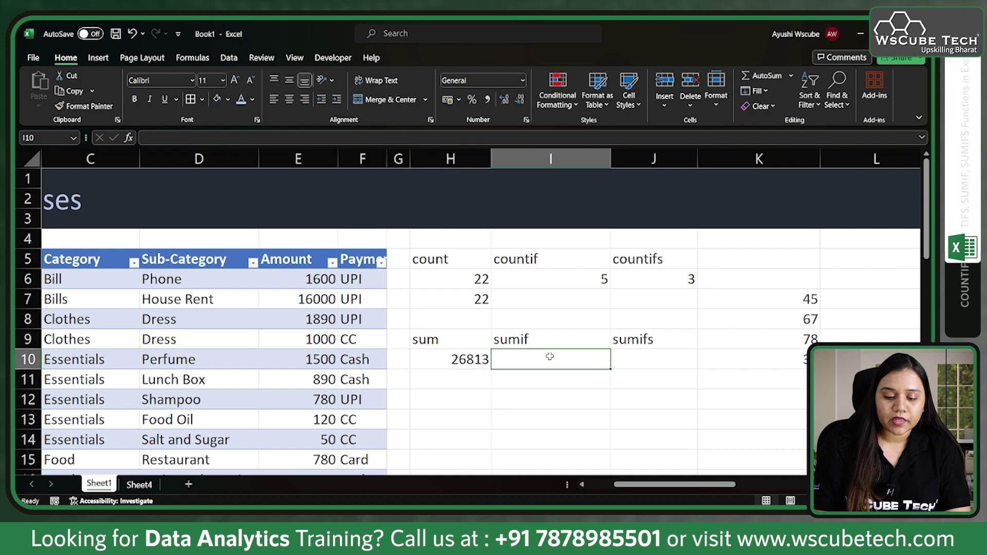
scroll(549, 356, "left", 2)
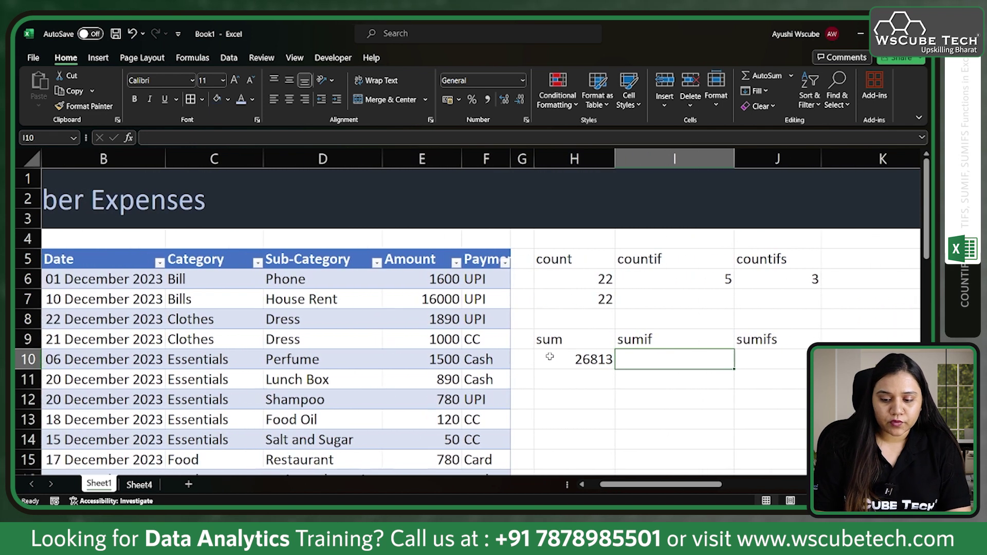
scroll(550, 356, "down", 1)
scroll(550, 356, "down", 1)
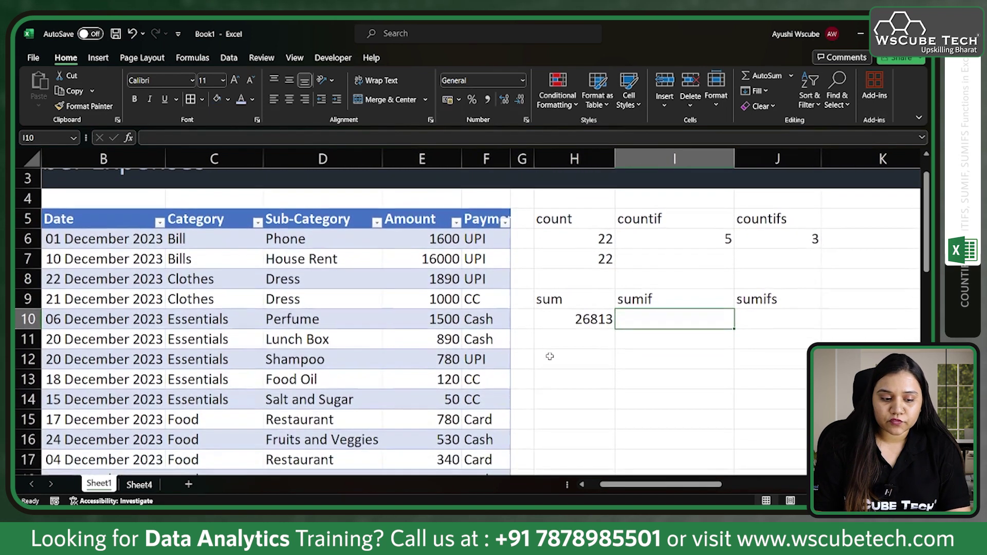
type("=sumif(")
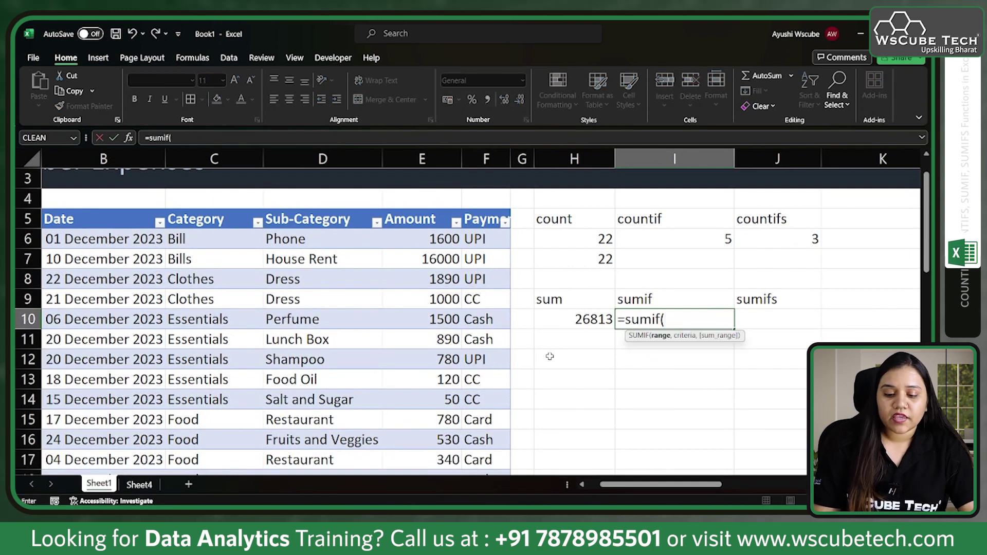
left_click(427, 210)
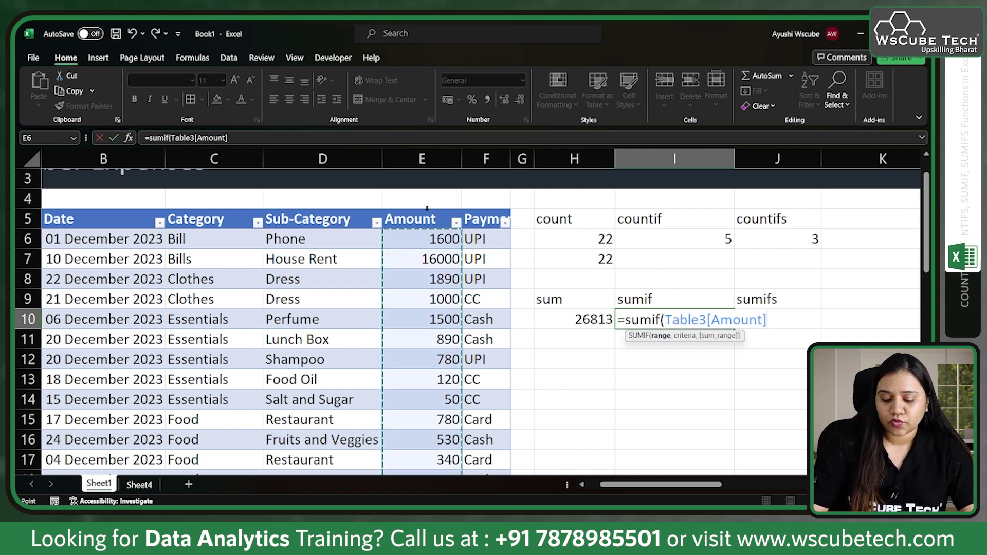
type(",")
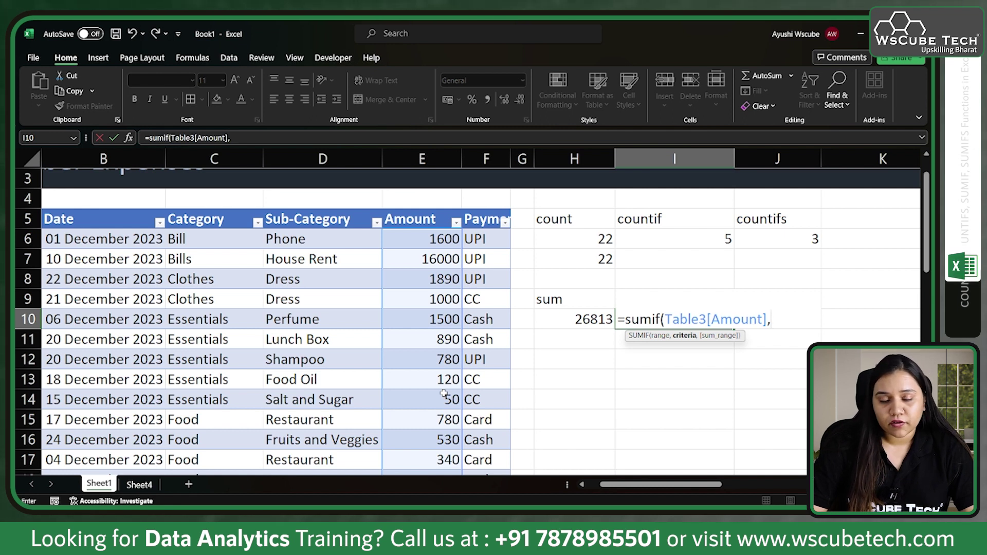
type("\">=1000\"")
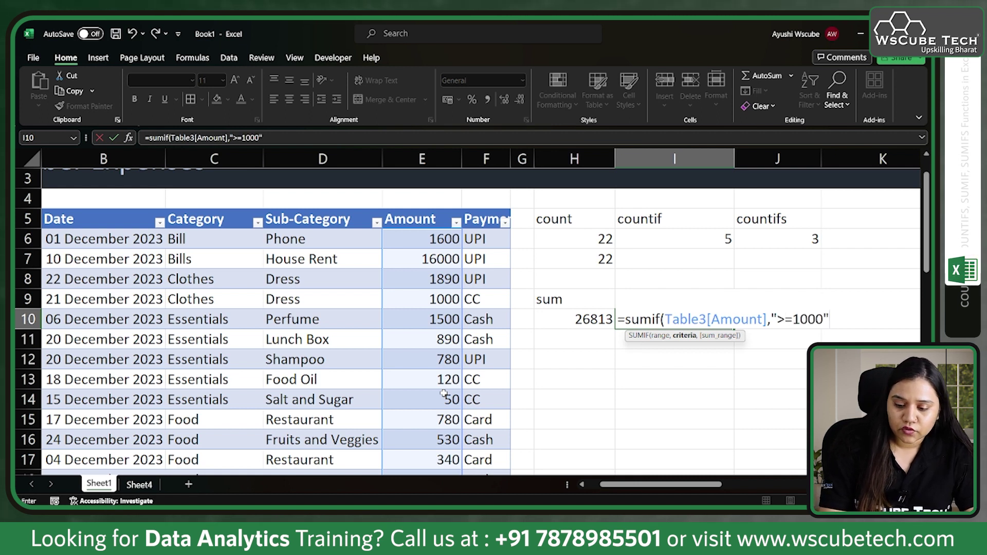
type(")")
key("Return")
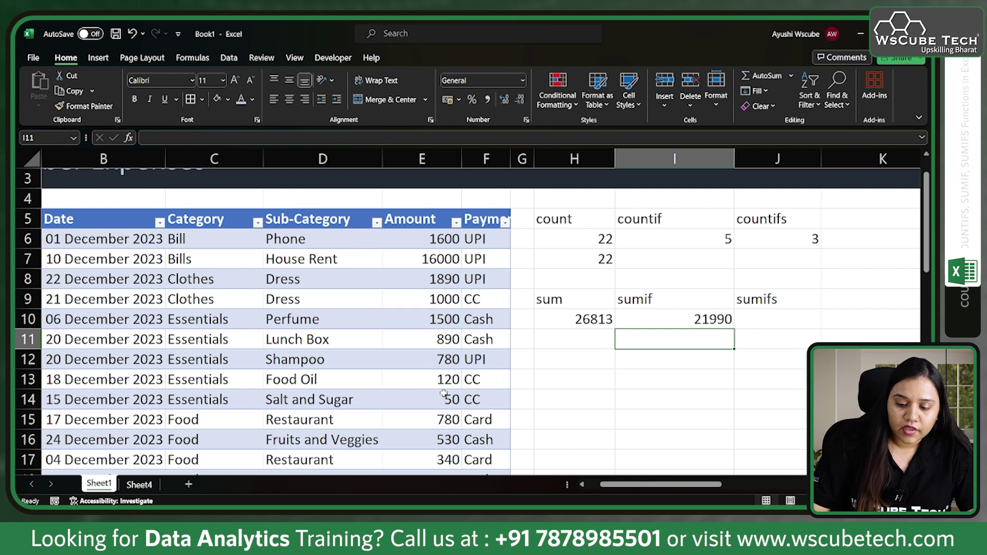
left_click_drag(447, 241, 448, 314)
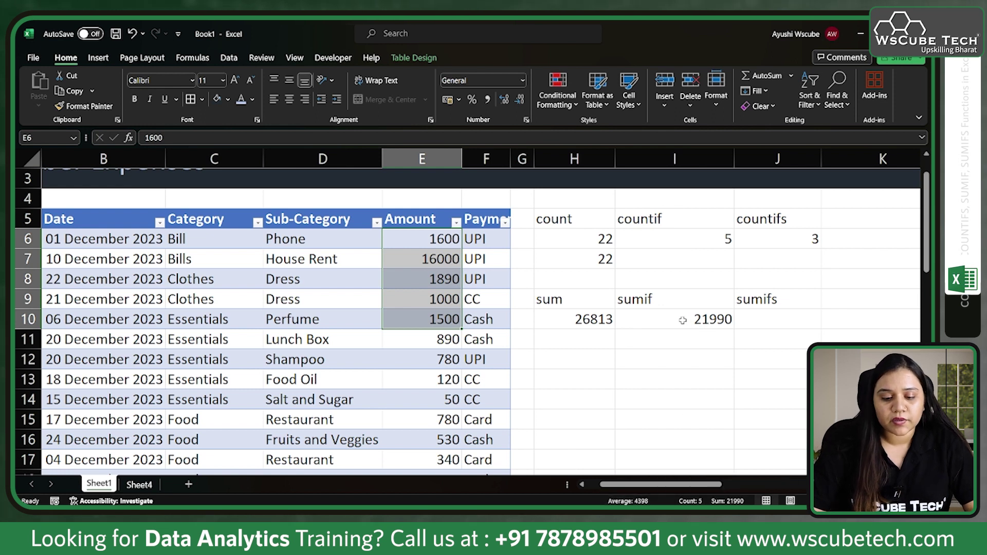
Enter =SUMIFS(Table3[Amount],Table3[Category],"Food") in J10 to total Food expenses.
left_click(766, 303)
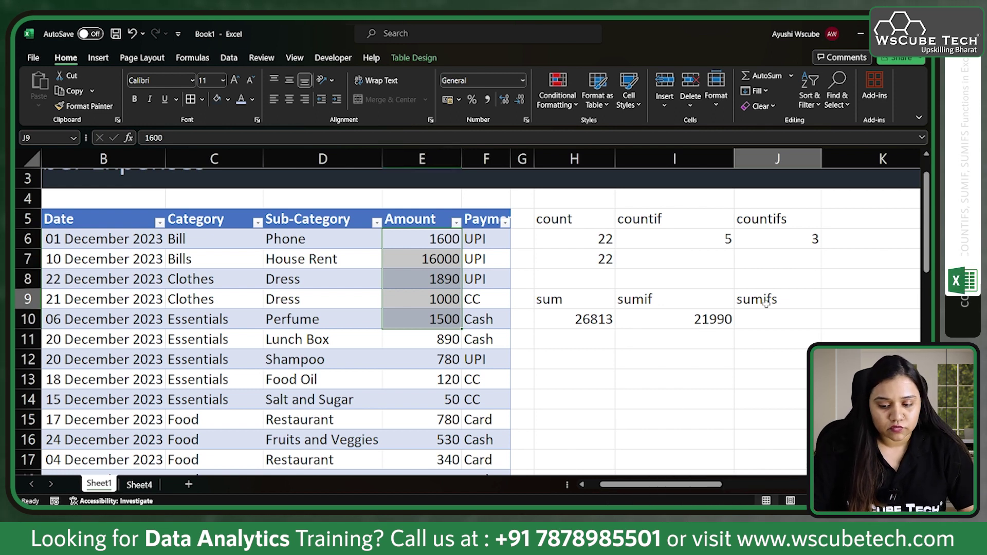
left_click(766, 315)
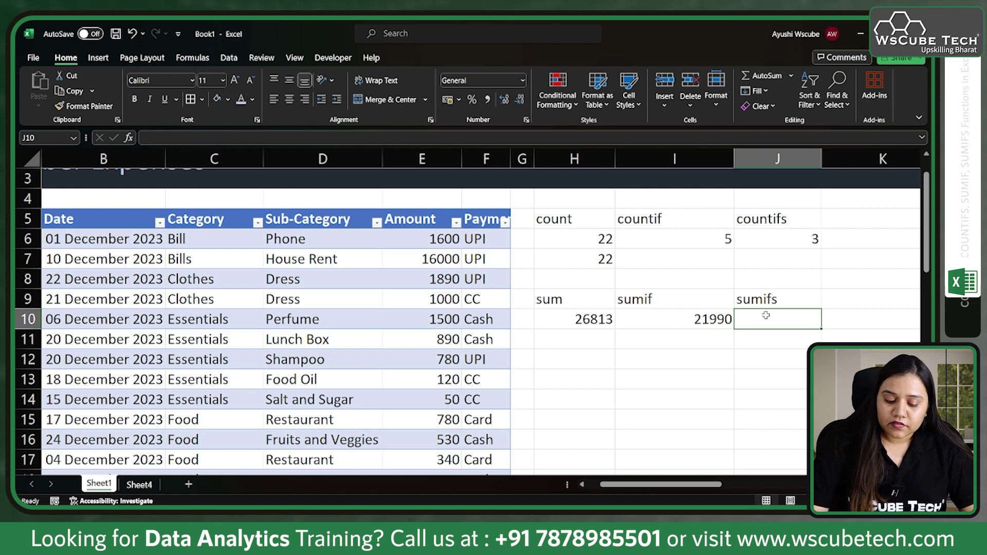
type("=sum")
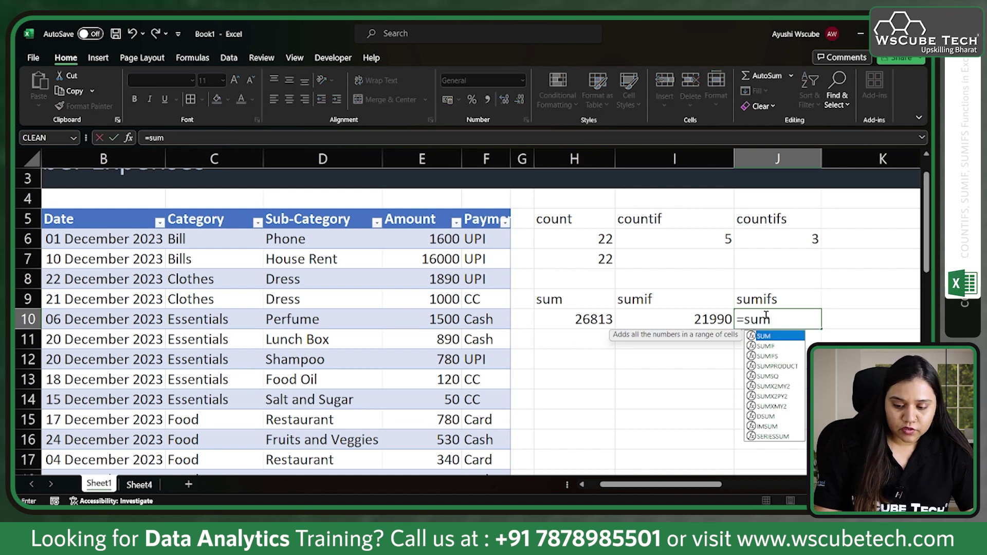
key("Down")
key("Down")
key("Tab")
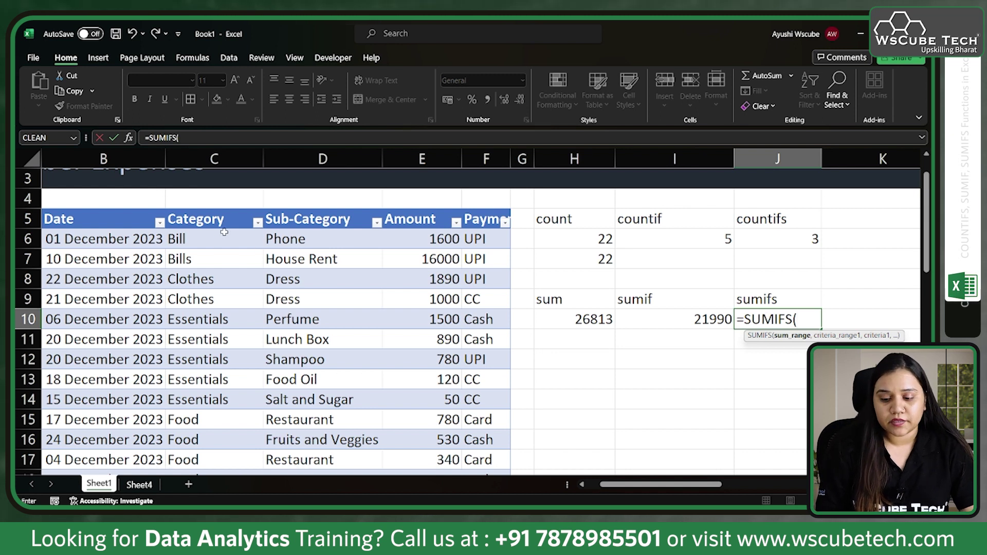
left_click(429, 214)
type(",")
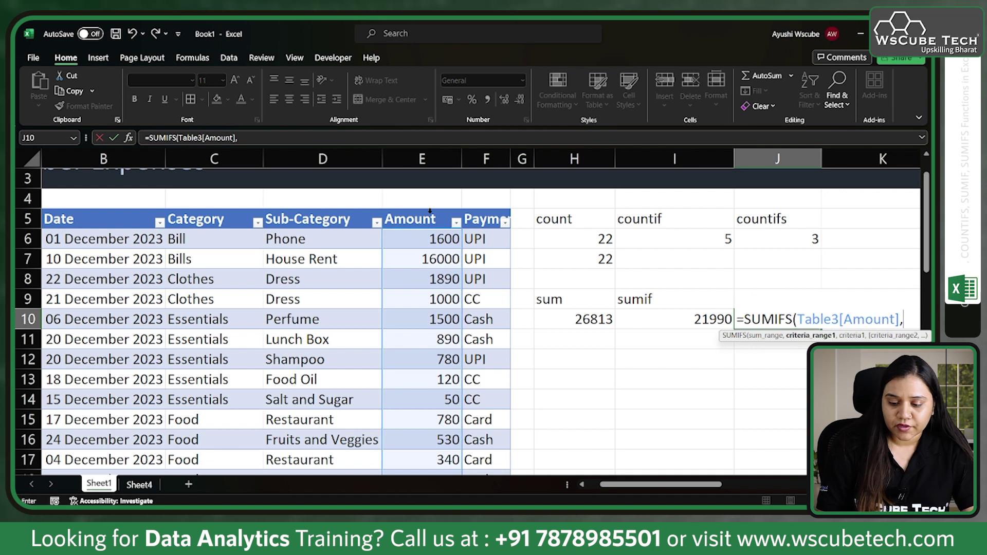
left_click(207, 209)
type(",\"Food")
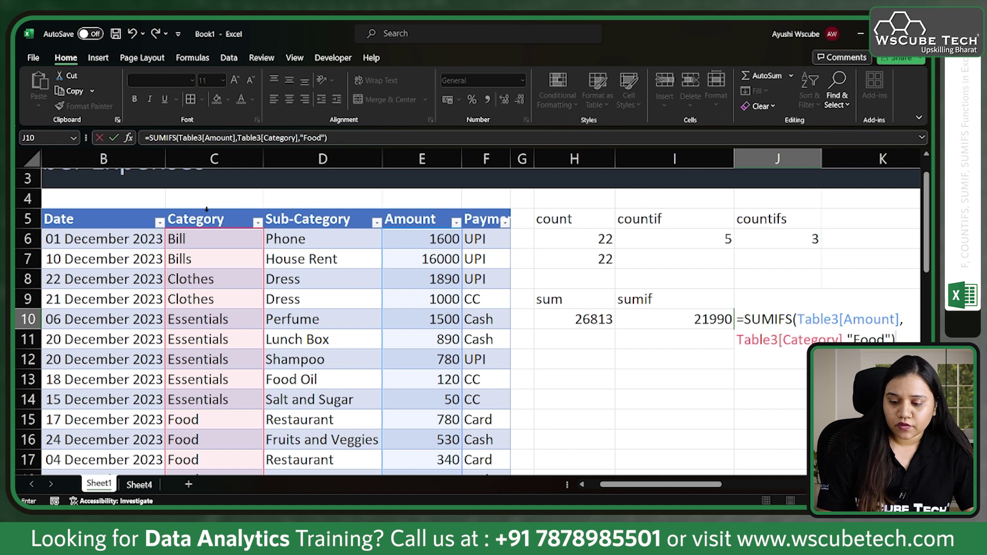
key("Return")
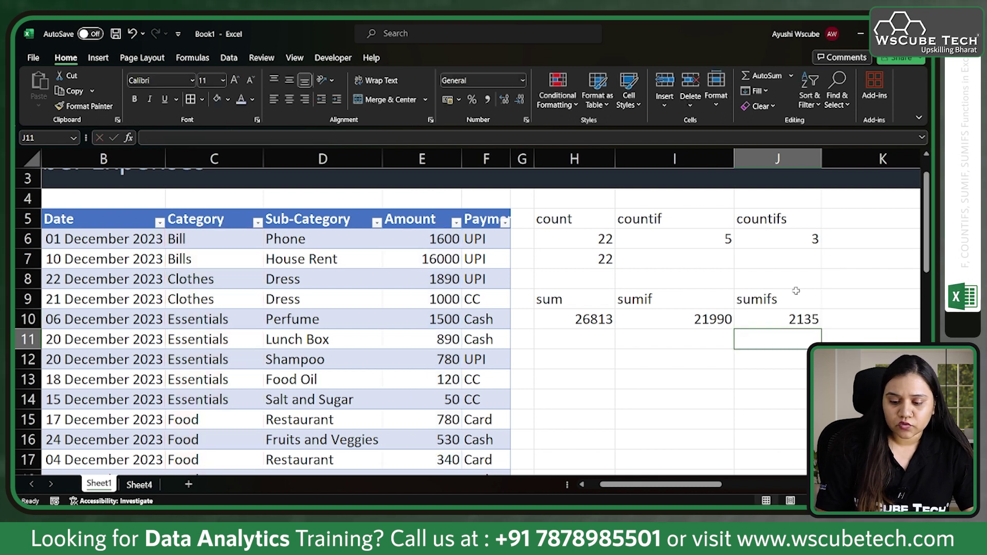
Reselect J10 and review its SUMIFS formula and the 2135 result.
left_click(794, 318)
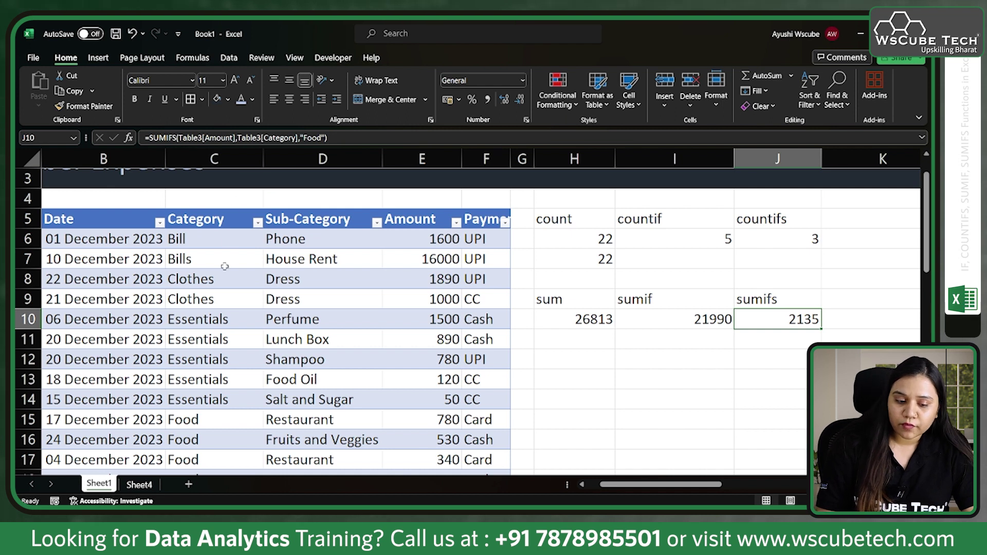
scroll(216, 351, "down", 5)
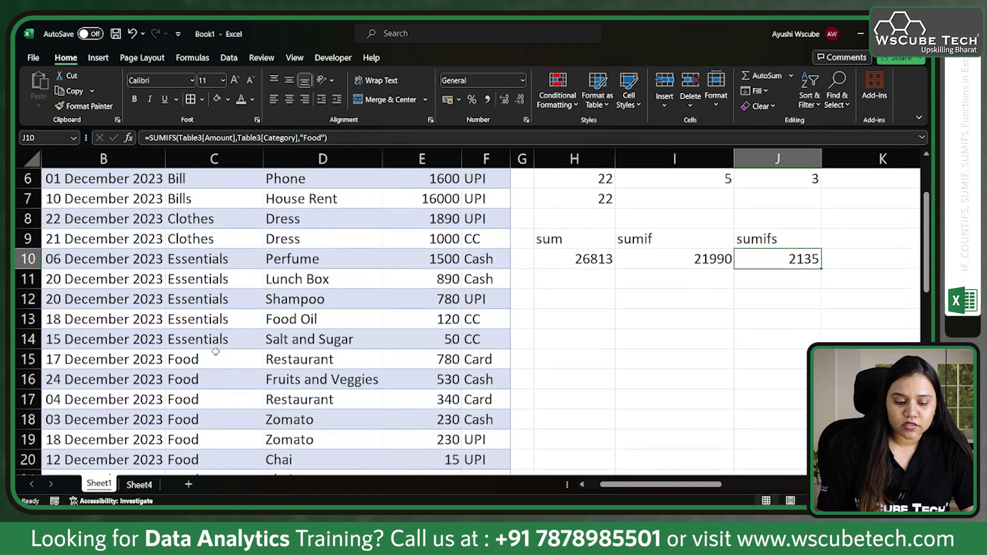
scroll(215, 353, "up", 5)
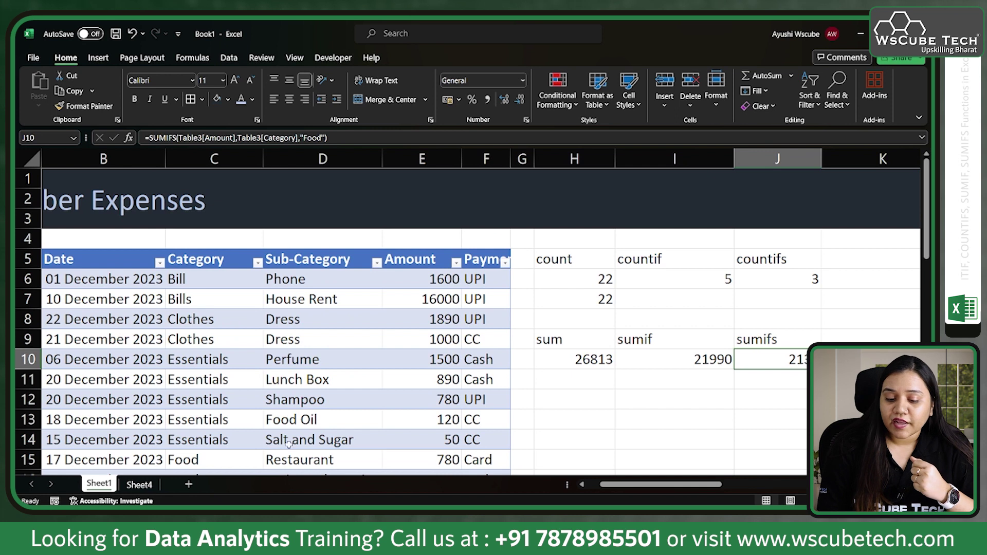
Type the headings average, averageif and averageifs across H12, I12 and J12.
left_click(578, 400)
type("av")
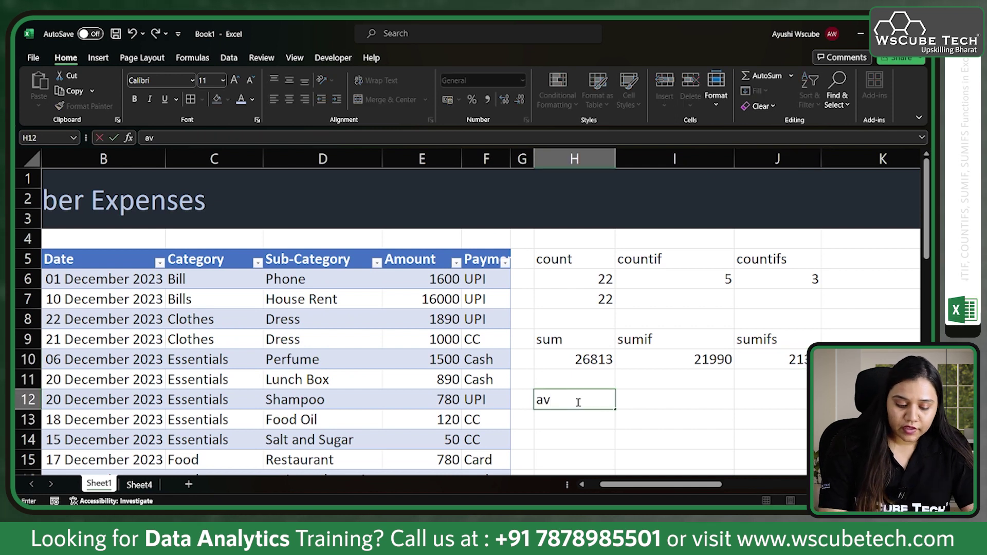
type("erage")
key("Tab")
type("av")
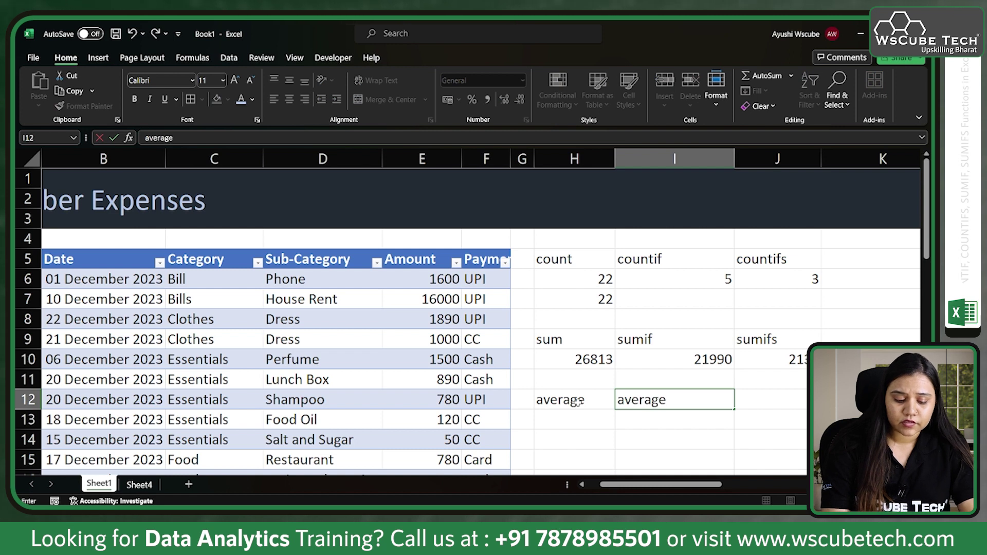
key("Tab")
type("av")
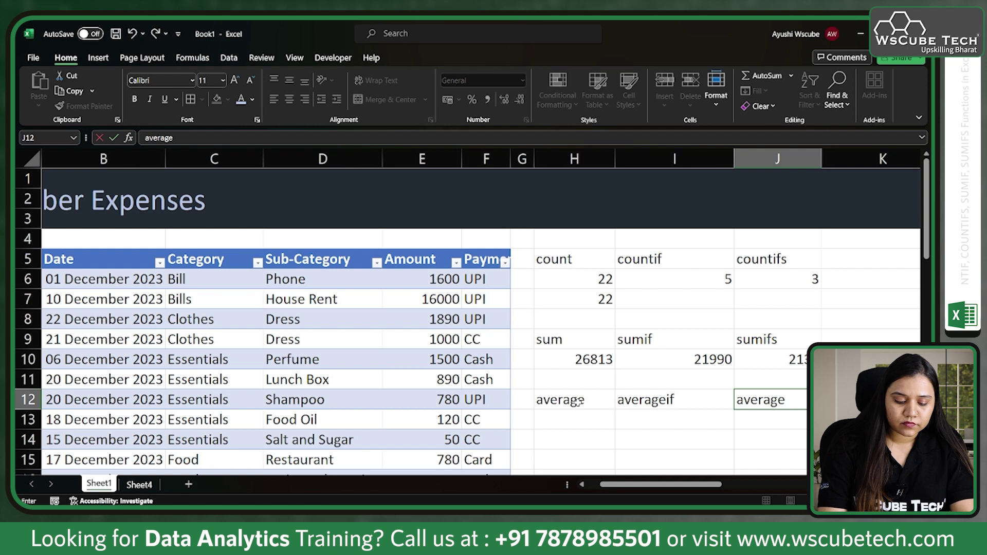
type("erageifs")
scroll(681, 338, "down", 1)
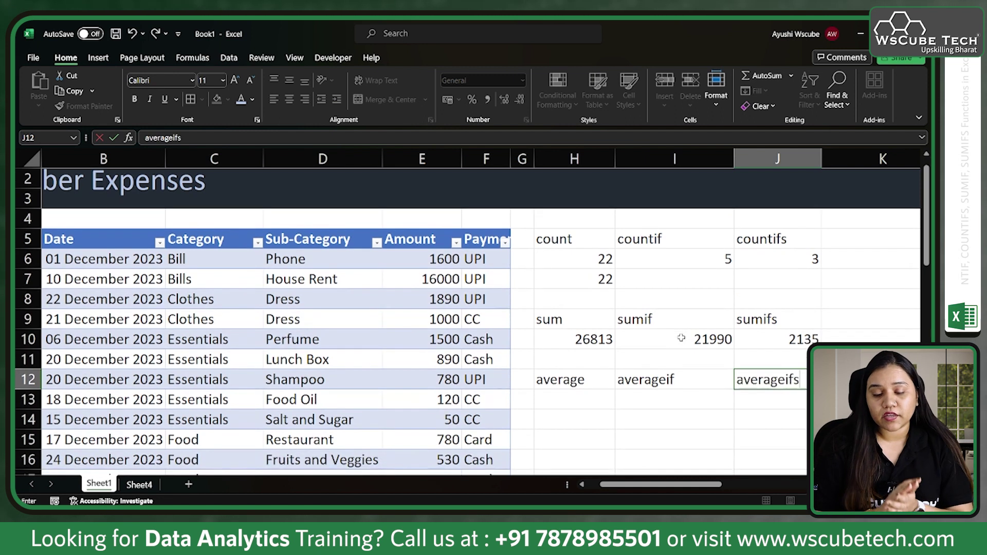